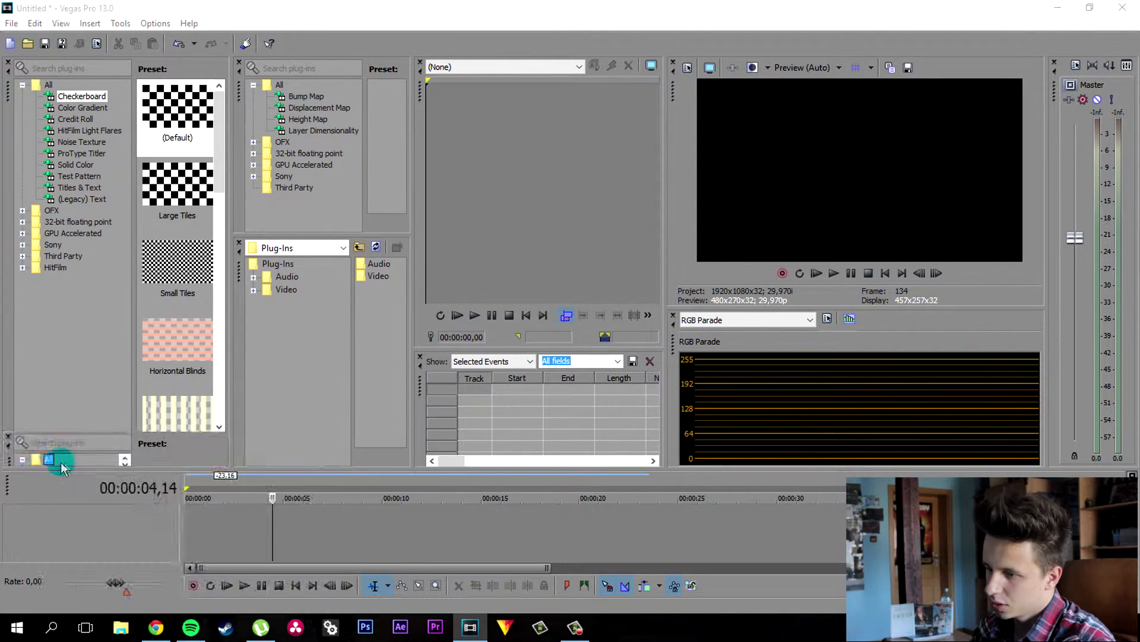
Step: Enlarge the Transitions window beneath Media Generators, show the Clock Wipe presets, and browse the Video FX, Explorer and Media Generators windows
left_click_drag(144, 427, 142, 297)
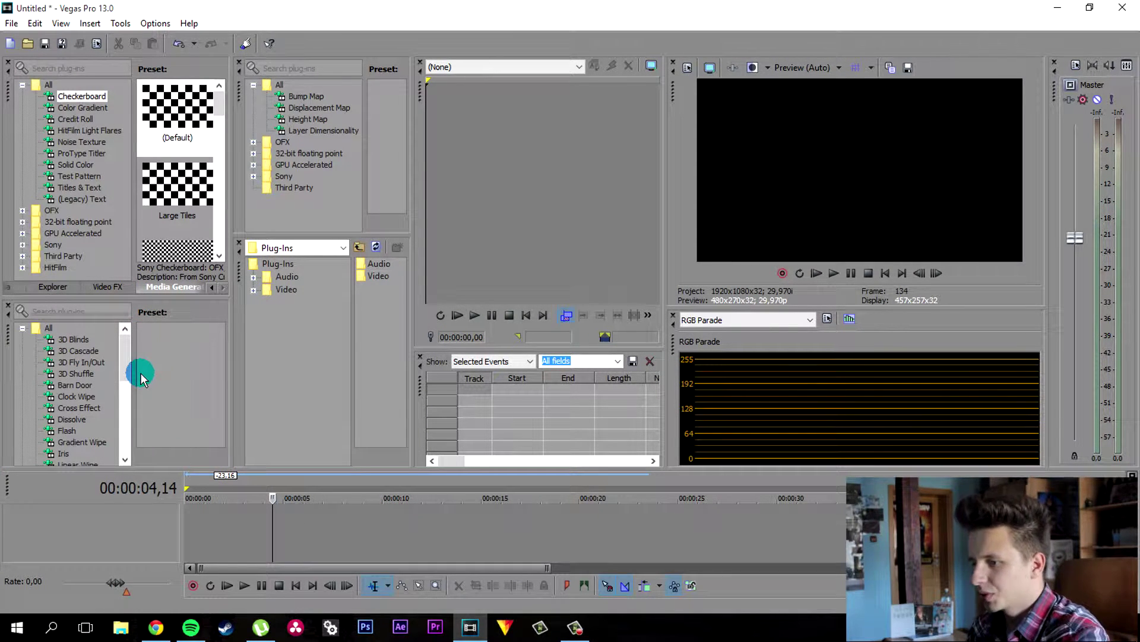
left_click(76, 396)
left_click(107, 287)
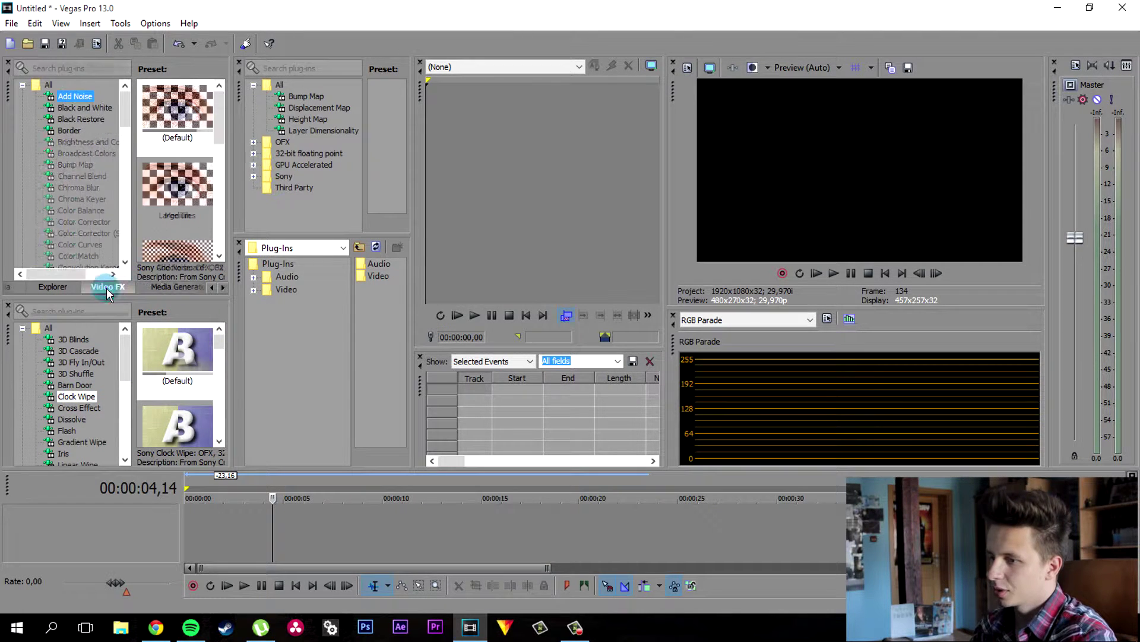
left_click(53, 287)
left_click(80, 287)
left_click(154, 287)
Step: Show the Height Map compositor presets and resize the docked windows, widening Compositors and making Edit Details taller
left_click(299, 139)
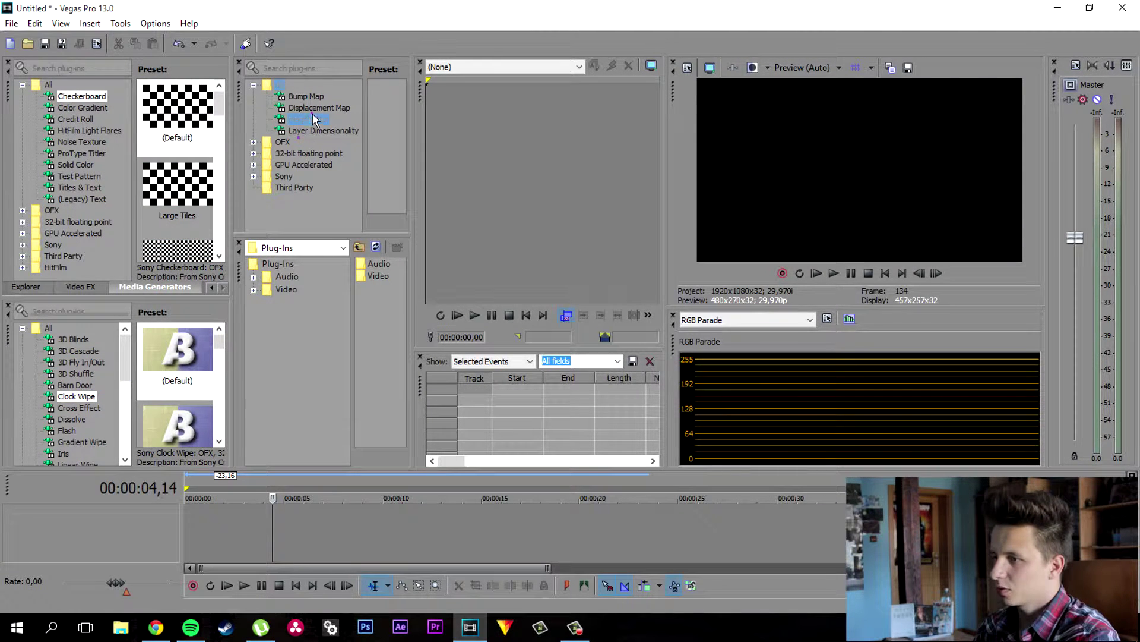
left_click(312, 118)
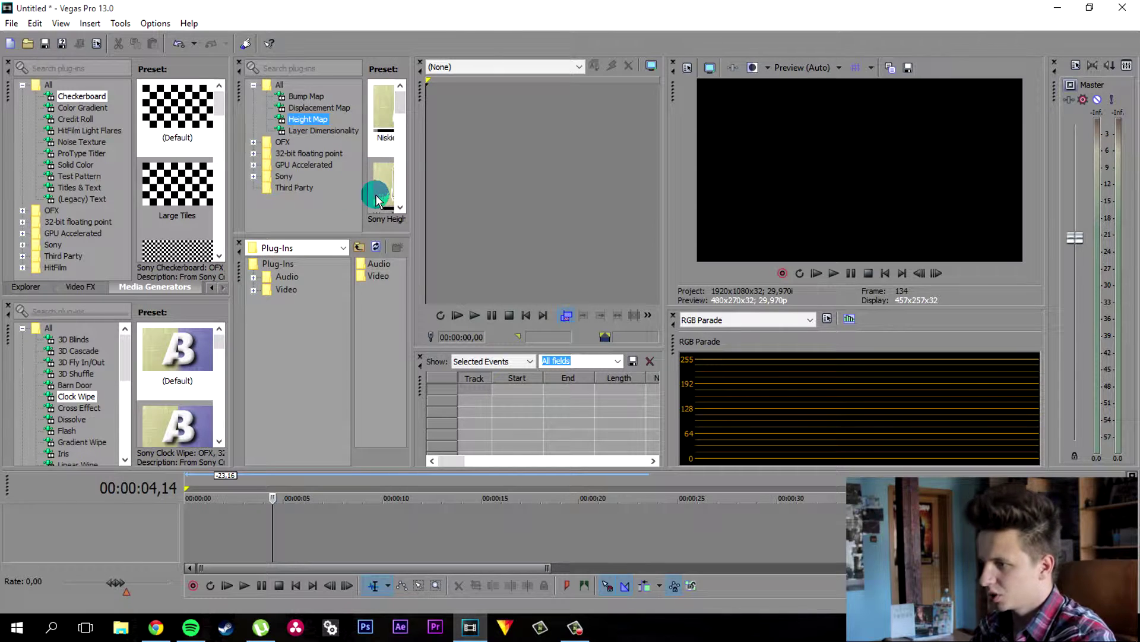
left_click_drag(410, 174, 462, 178)
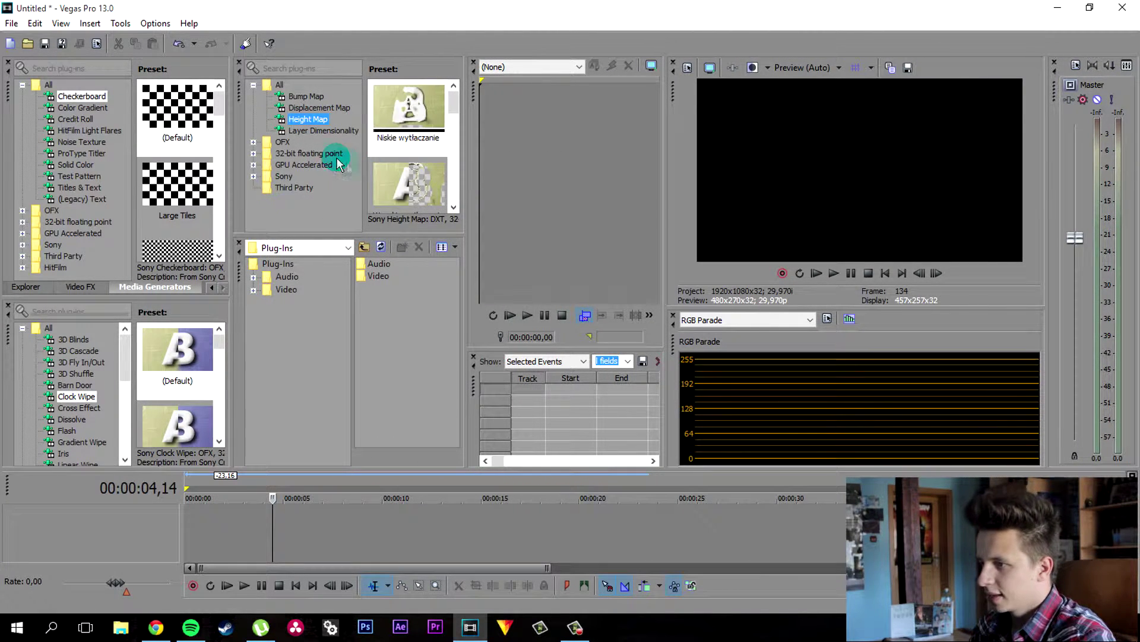
left_click_drag(539, 353, 539, 235)
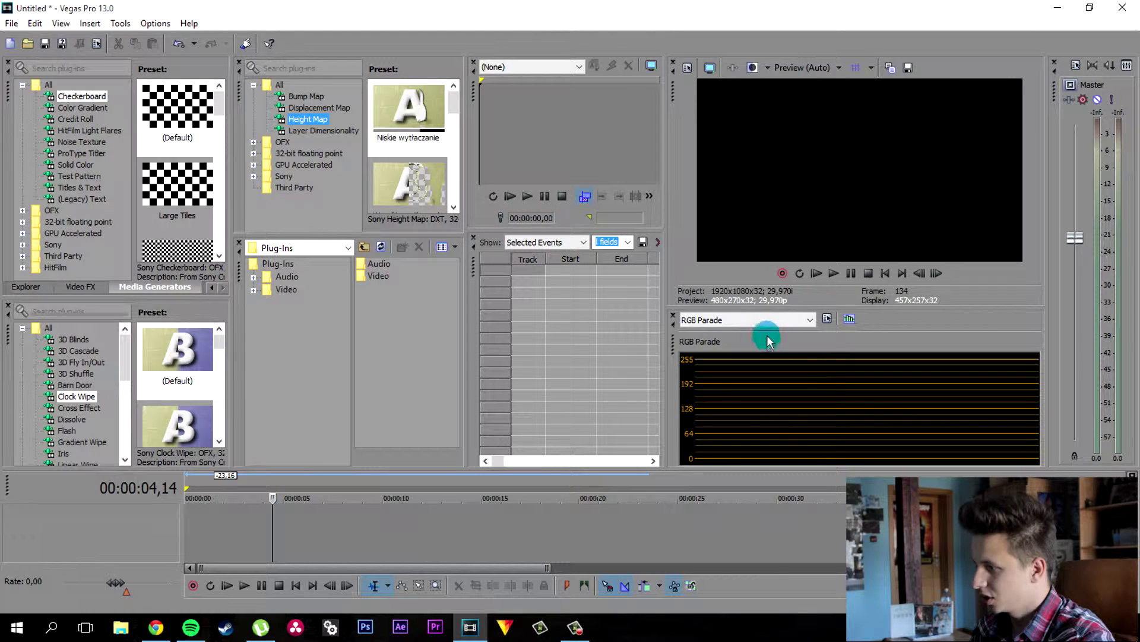
left_click_drag(827, 309, 827, 306)
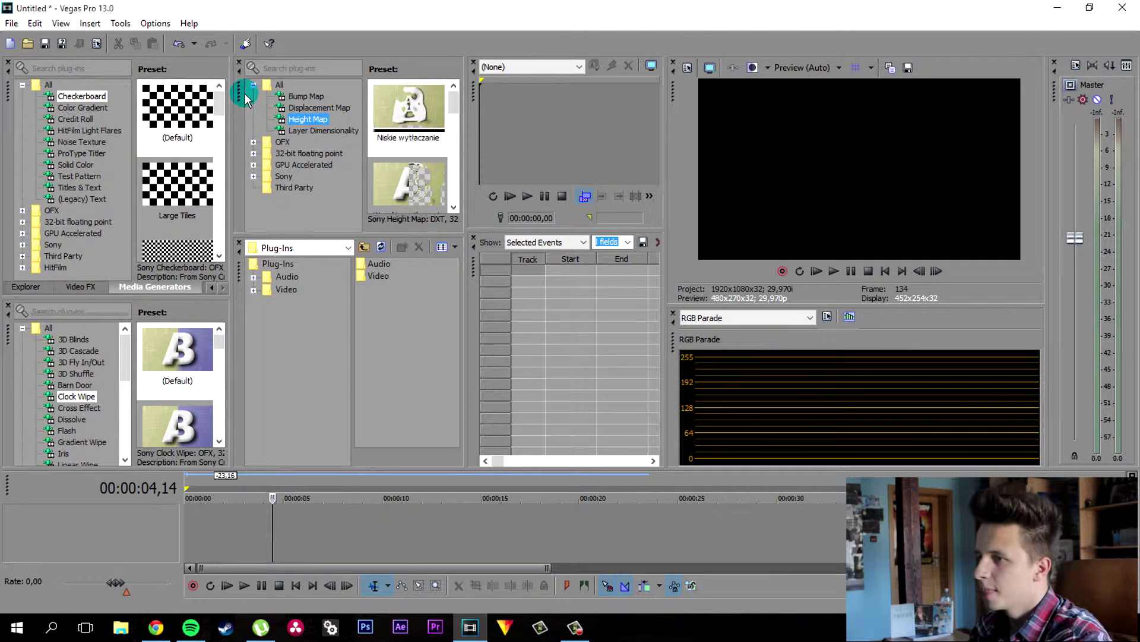
Step: Restore the workspace to the Default Layout
left_click(62, 24)
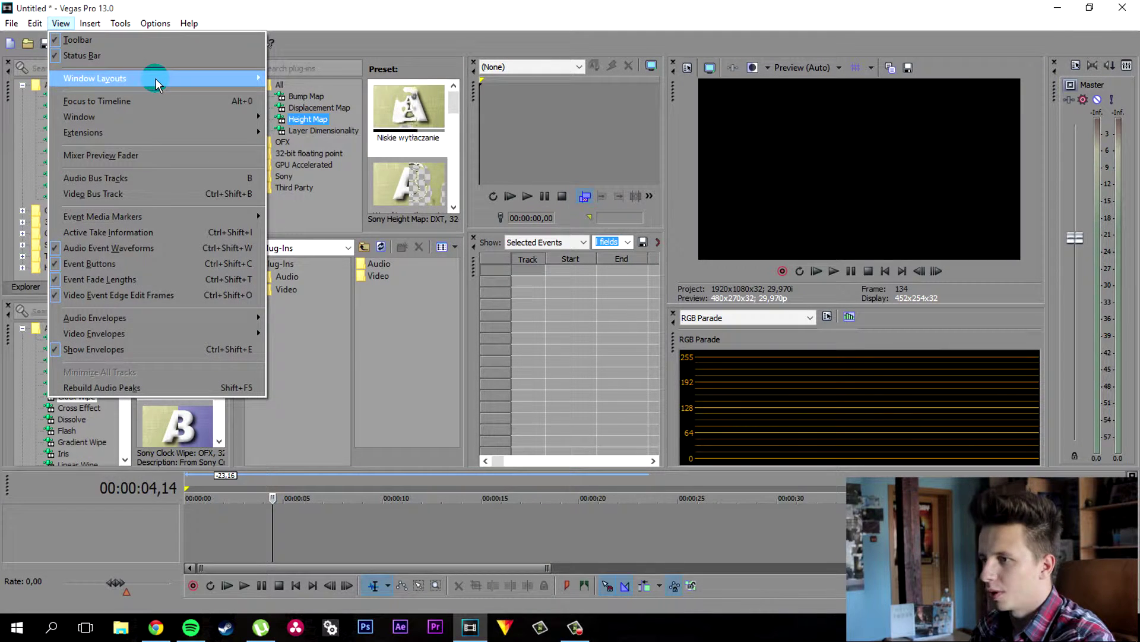
mouse_move(155, 79)
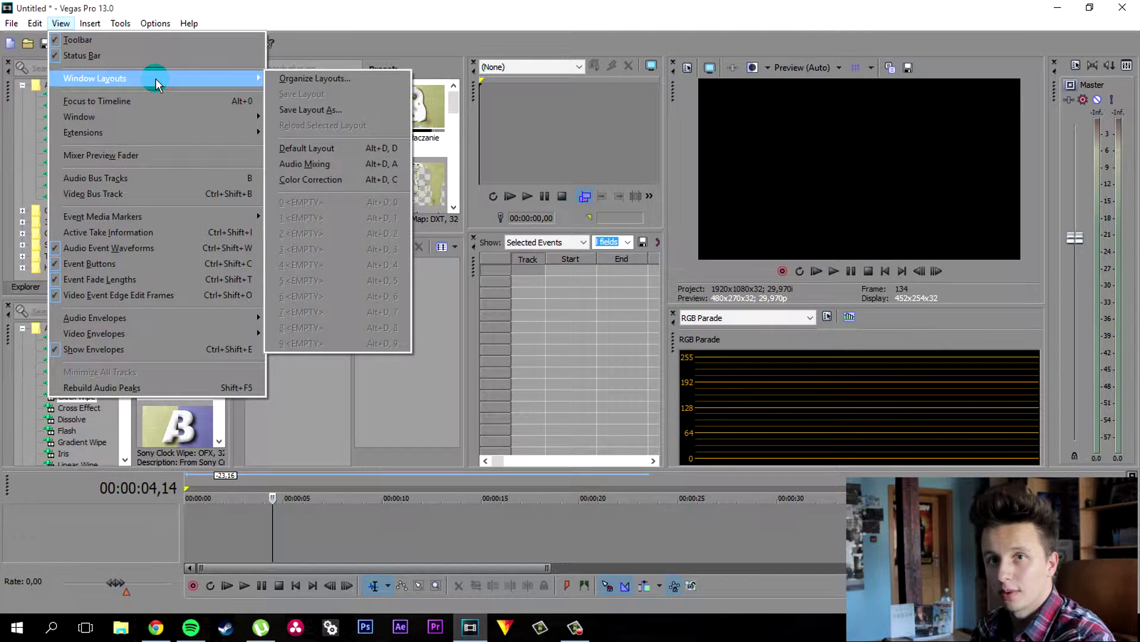
left_click(348, 148)
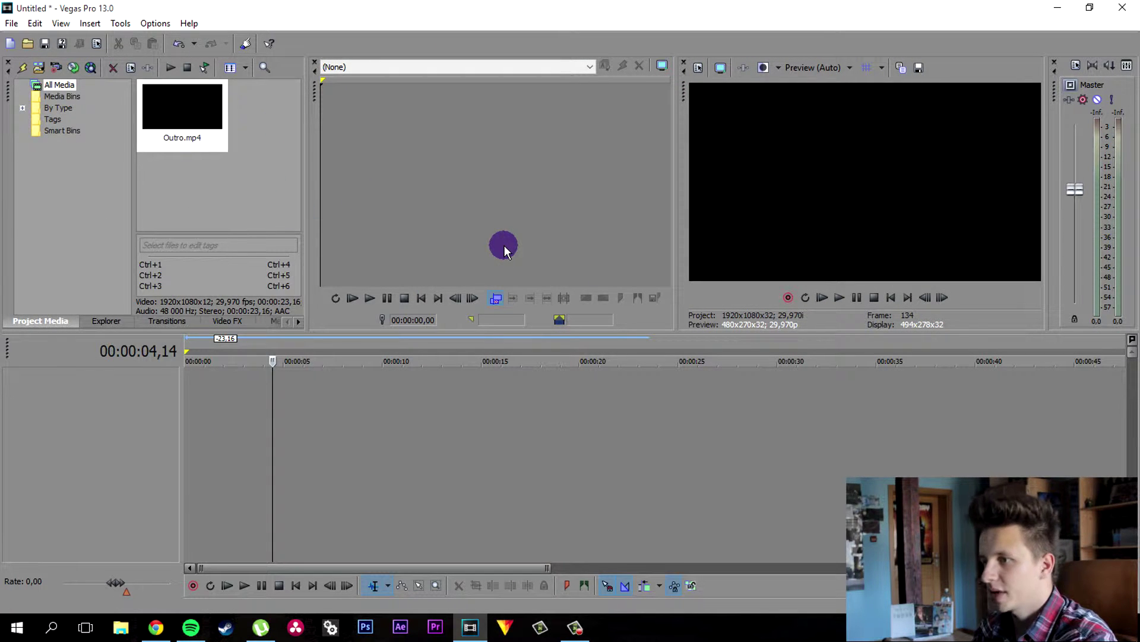
Step: Switch the window layout to Audio Mixing
left_click(66, 23)
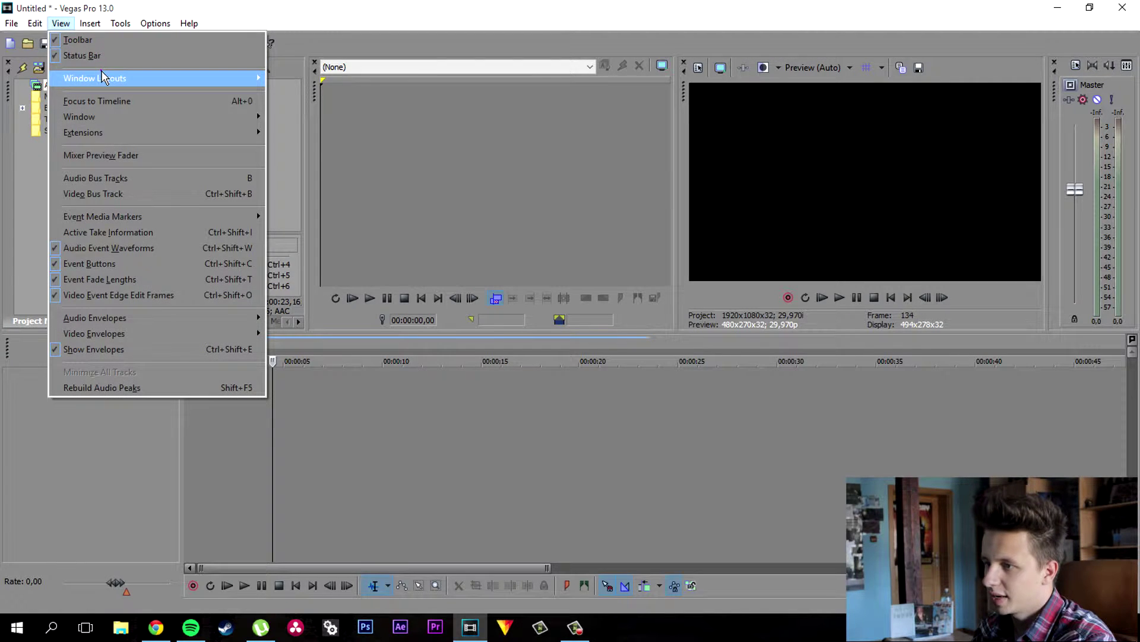
left_click(102, 76)
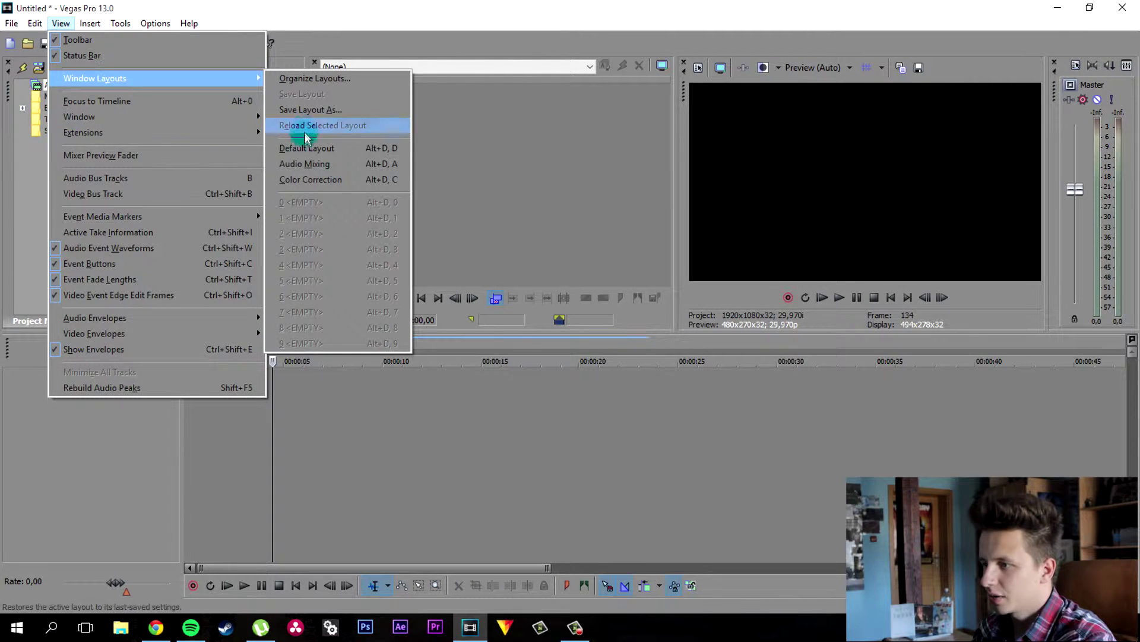
left_click(311, 165)
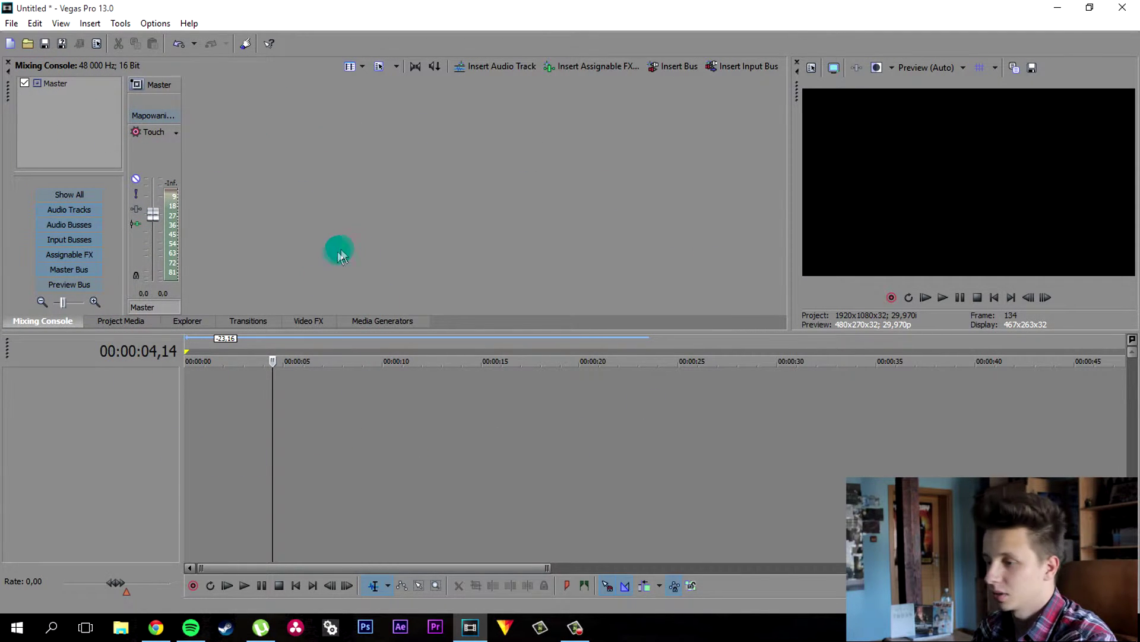
Step: Switch the window layout to Color Correction
left_click(61, 24)
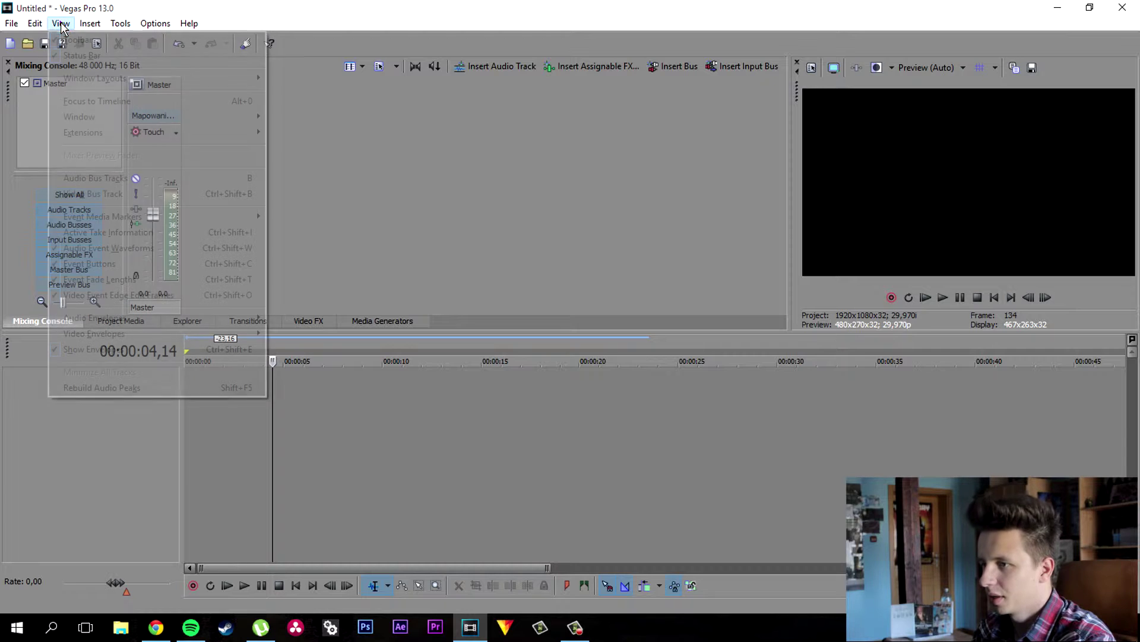
mouse_move(178, 77)
left_click(327, 180)
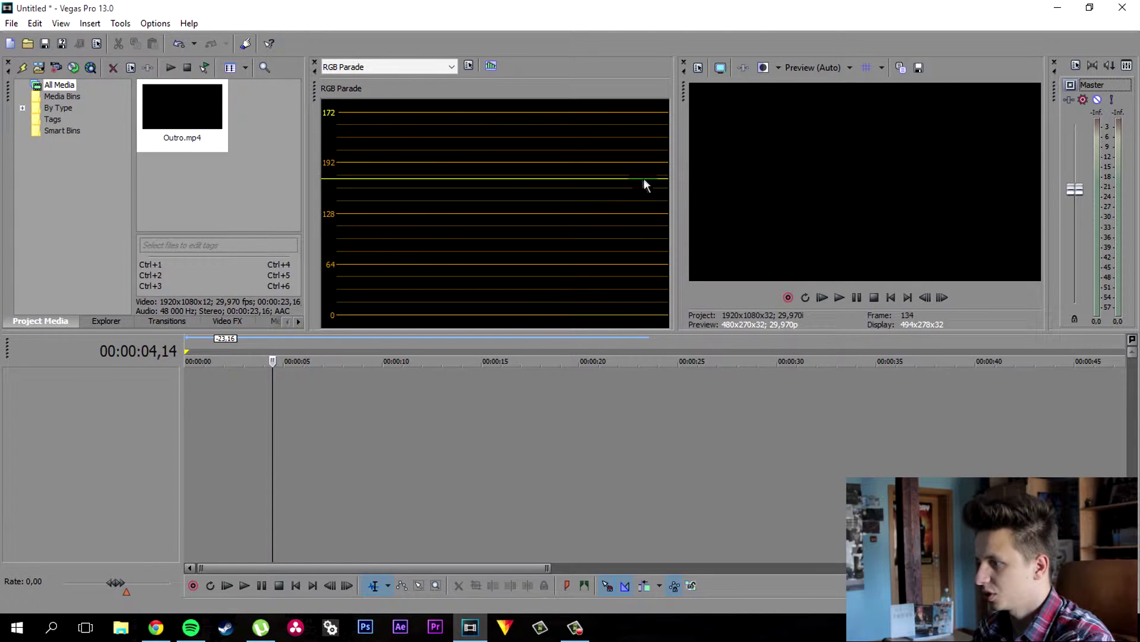
Step: Try the Vectorscope/Waveform view in the video scopes, and set the display to Vectorscope/RGB Parade
left_click(399, 68)
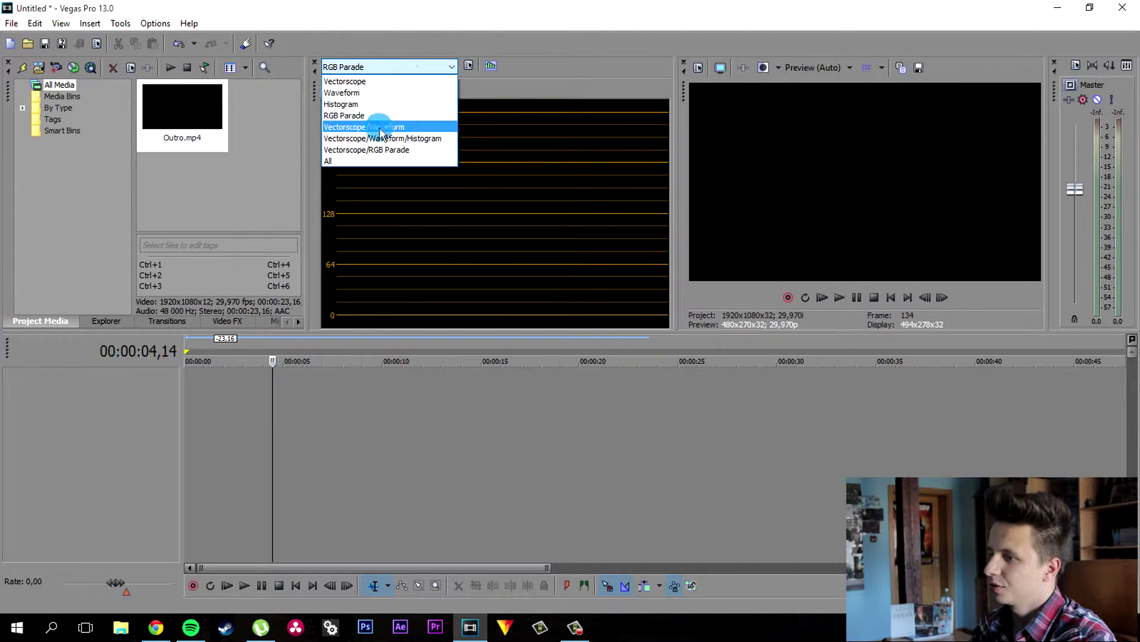
left_click(377, 120)
left_click(373, 48)
left_click(386, 67)
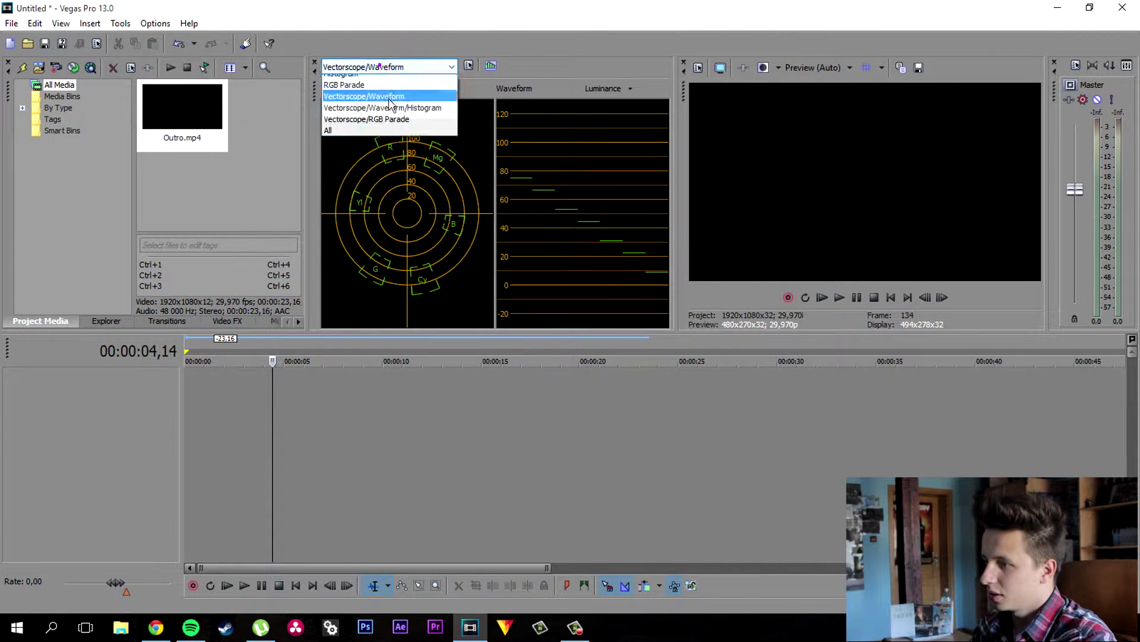
left_click(382, 148)
left_click(673, 194)
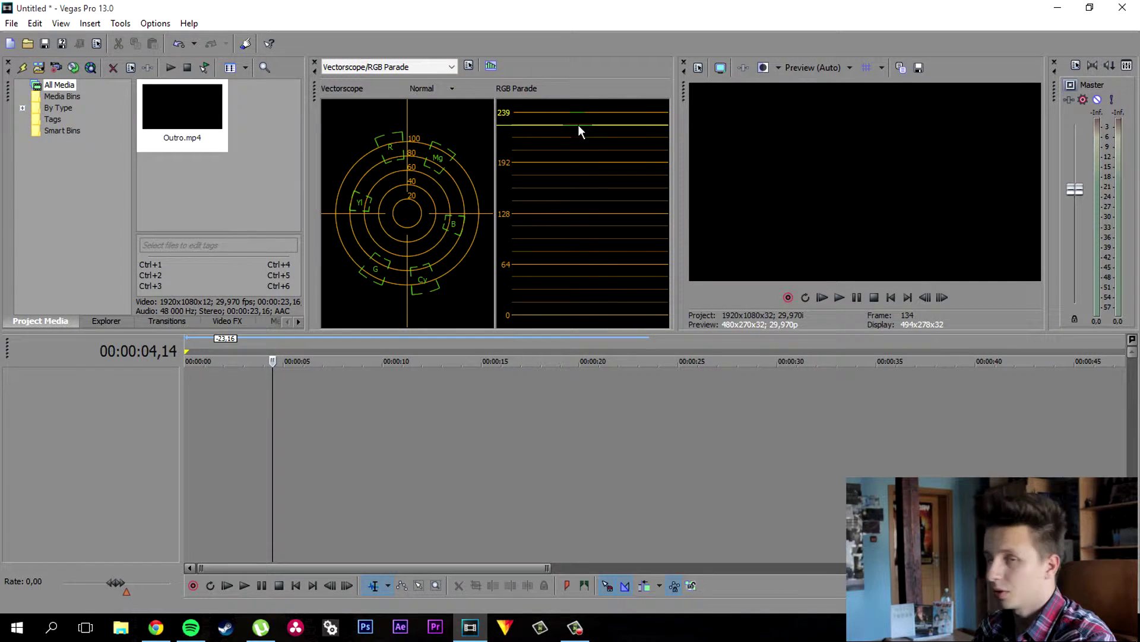
Step: Return from the Color Correction workspace to the Default Layout
left_click(50, 26)
mouse_move(86, 78)
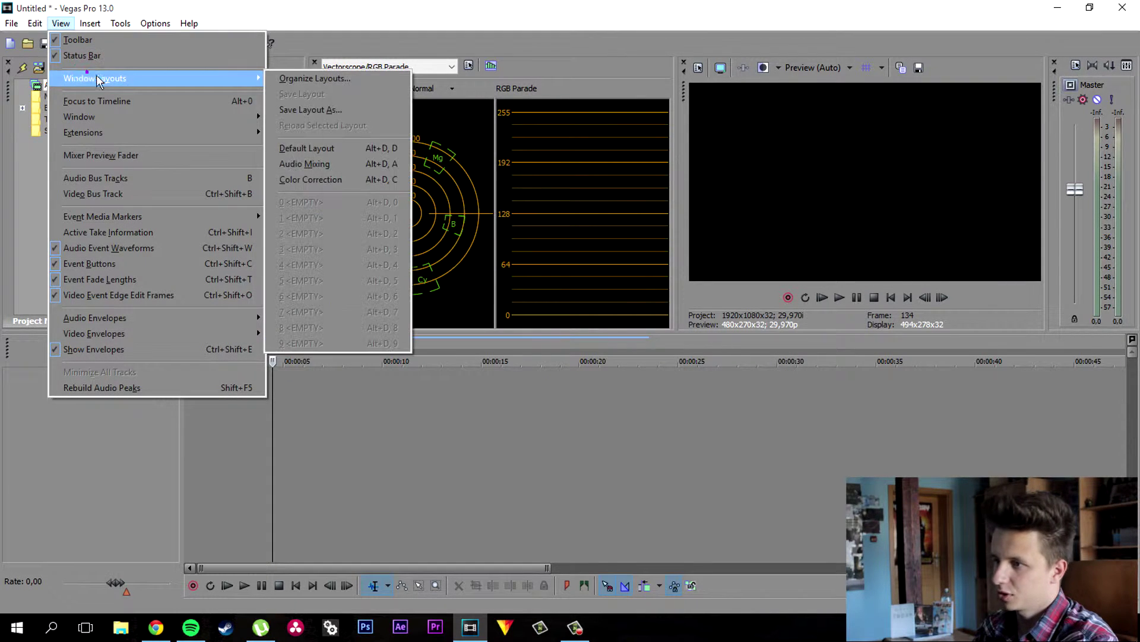
left_click(325, 151)
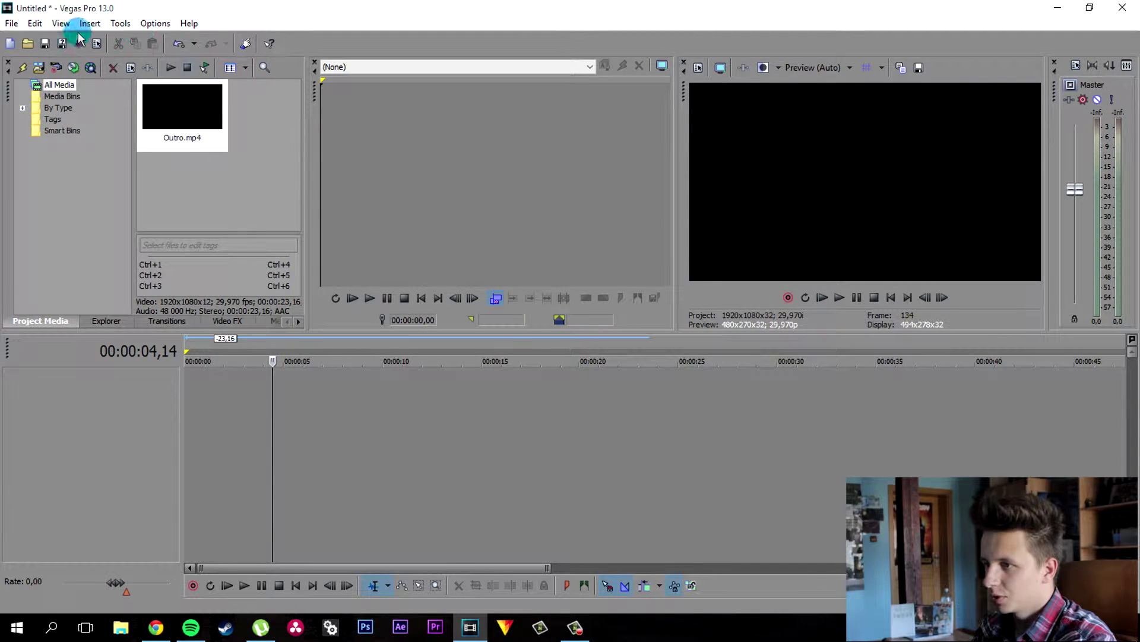
Step: Show the Device Explorer window and dock it directly below the Trimmer
left_click(61, 24)
left_click(37, 26)
left_click(61, 24)
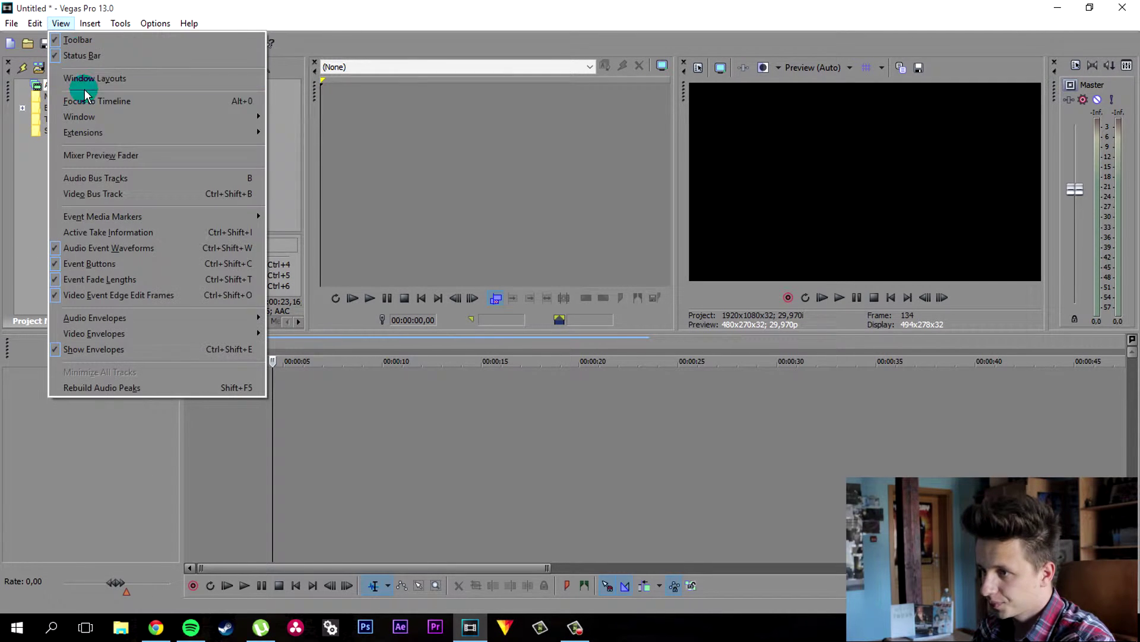
mouse_move(115, 117)
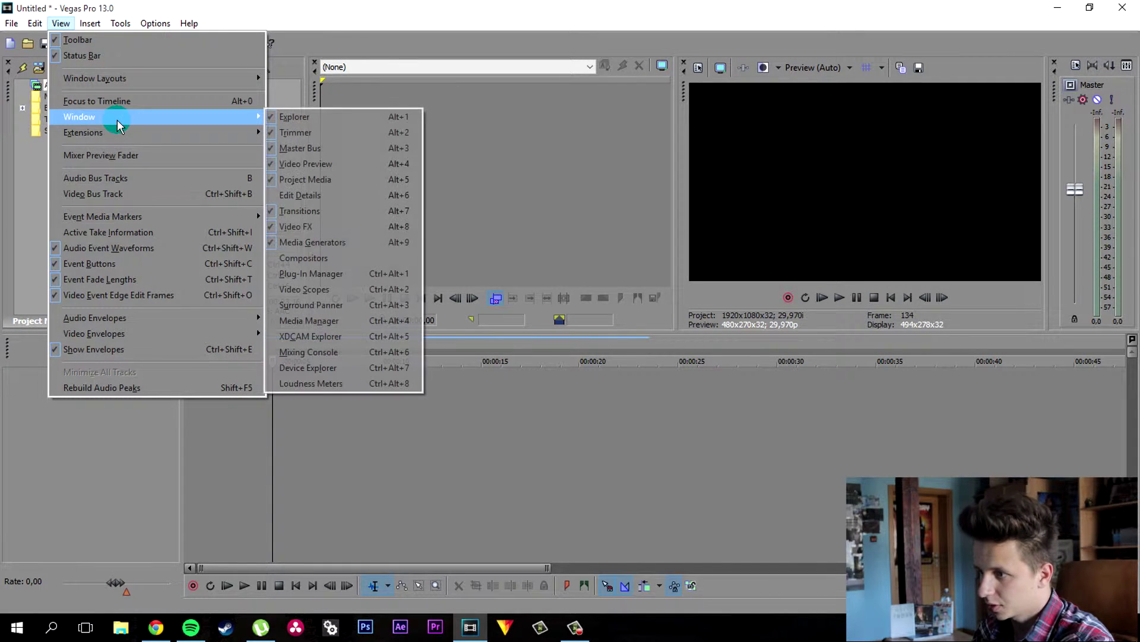
left_click(336, 372)
left_click_drag(371, 170, 333, 214)
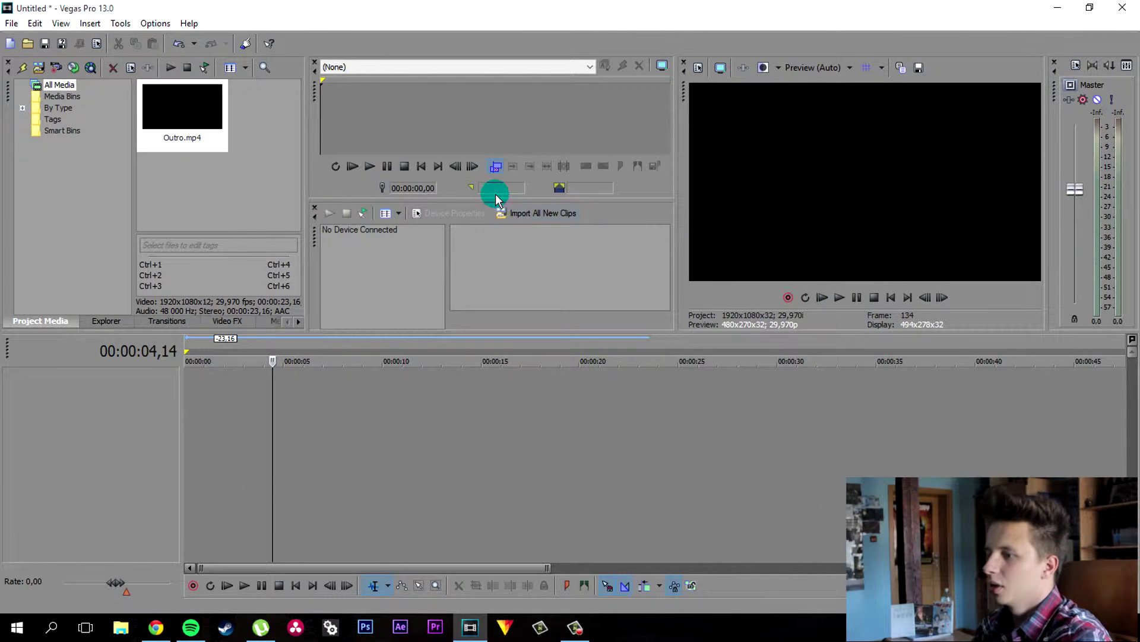
Step: Save the current window layout under the name Device with shortcut 0, keeping the default folder
left_click(71, 26)
mouse_move(114, 76)
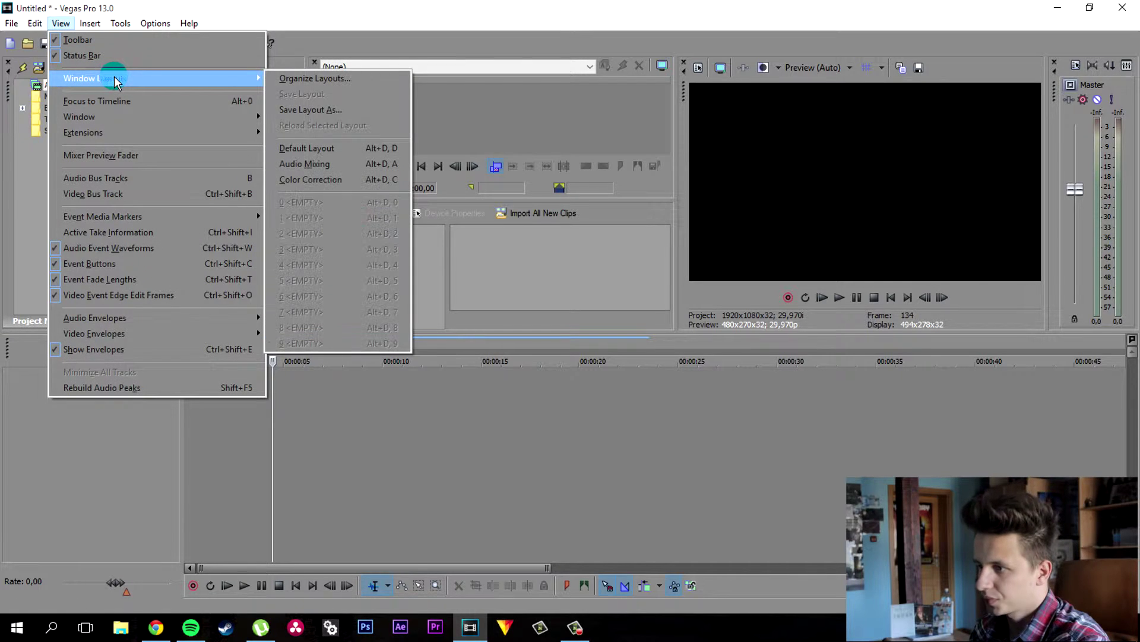
left_click(344, 112)
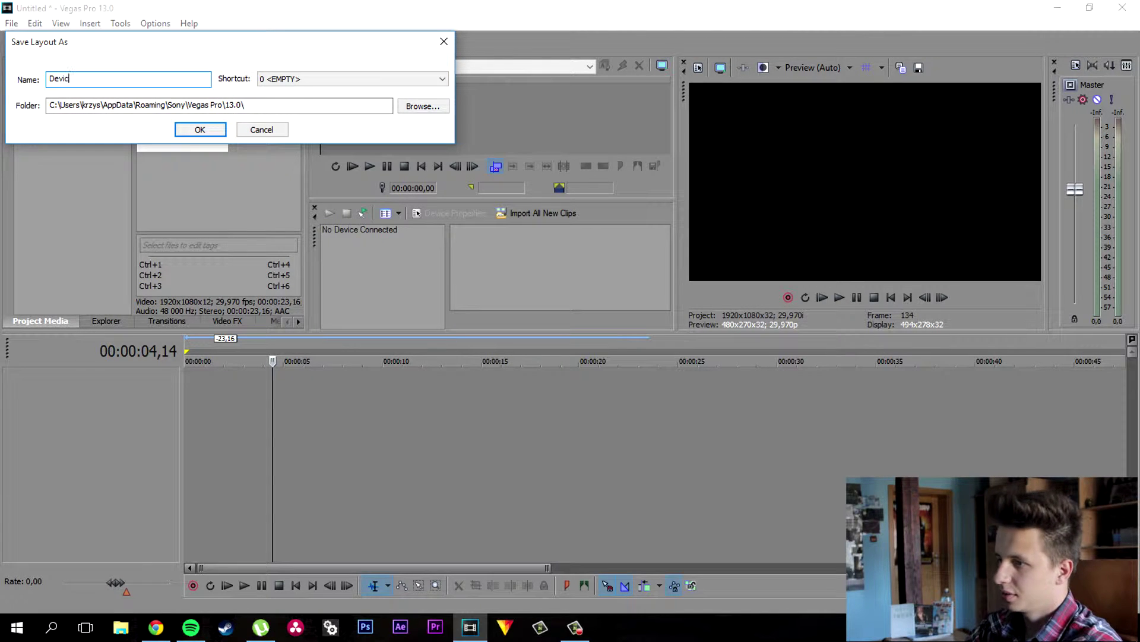
left_click(343, 80)
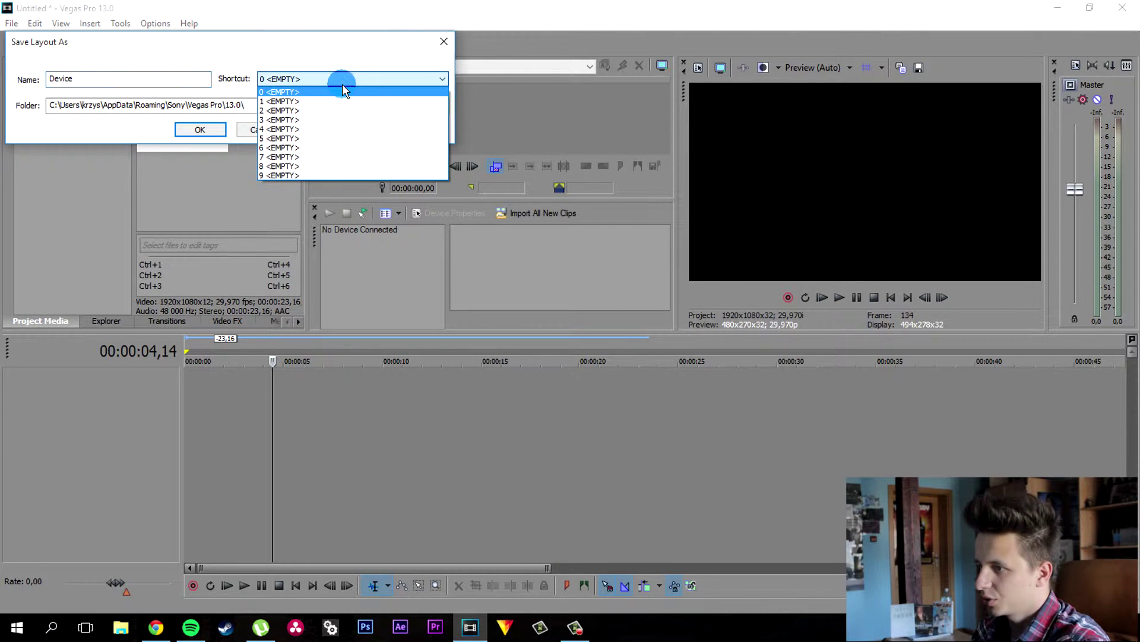
left_click(343, 82)
left_click(200, 130)
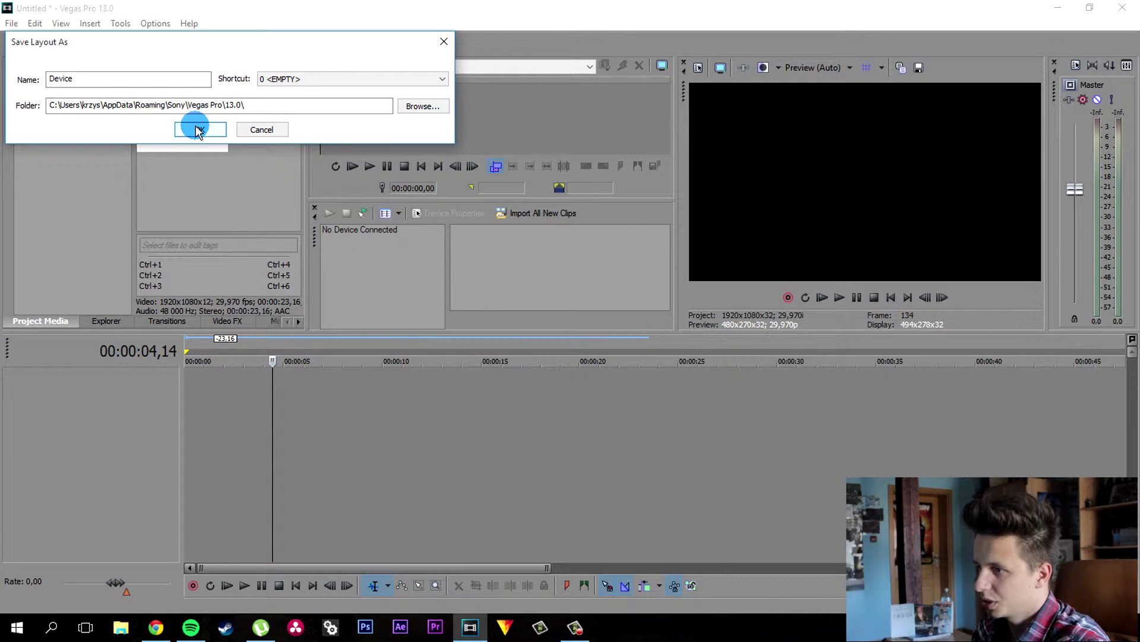
left_click(200, 130)
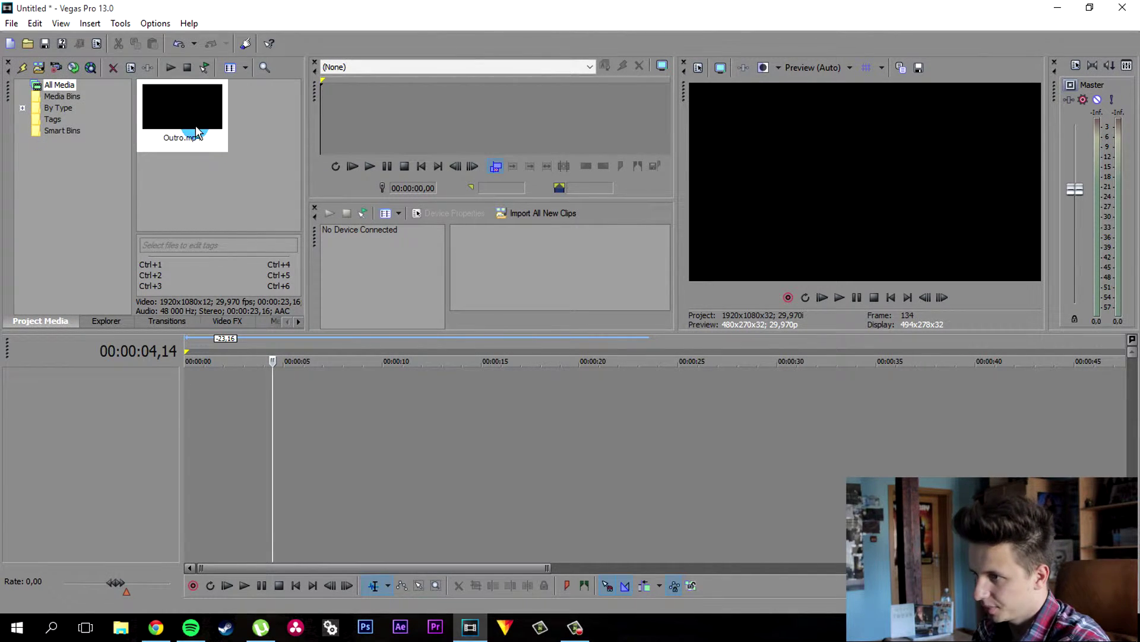
Step: Check the saved Device entry among the window layouts and load the Default Layout
left_click(62, 24)
left_click(83, 77)
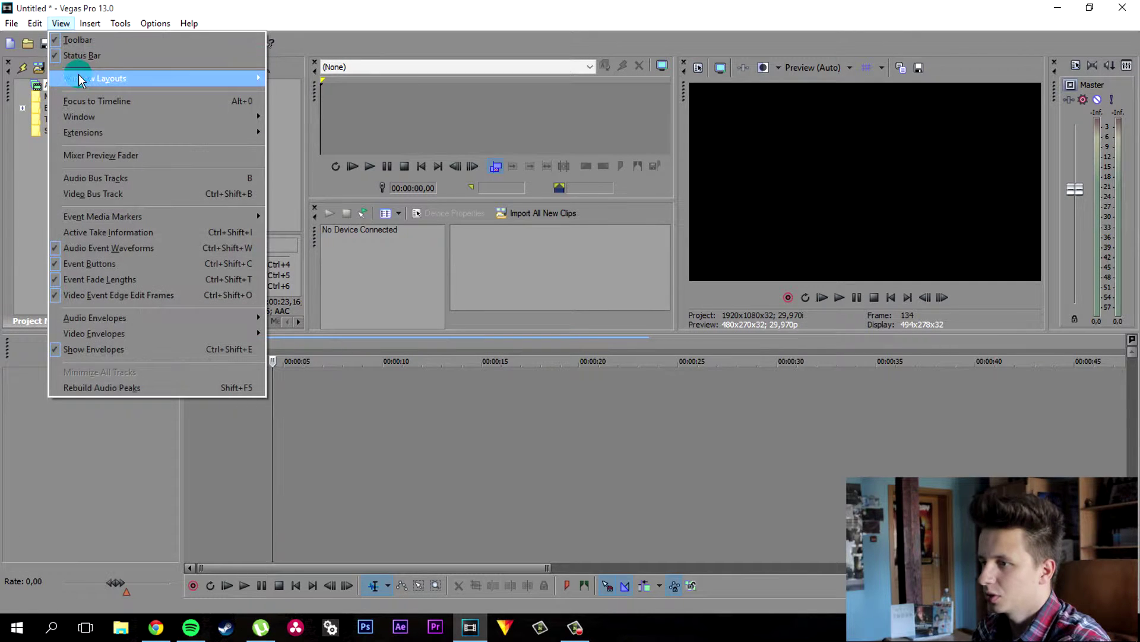
left_click(337, 203)
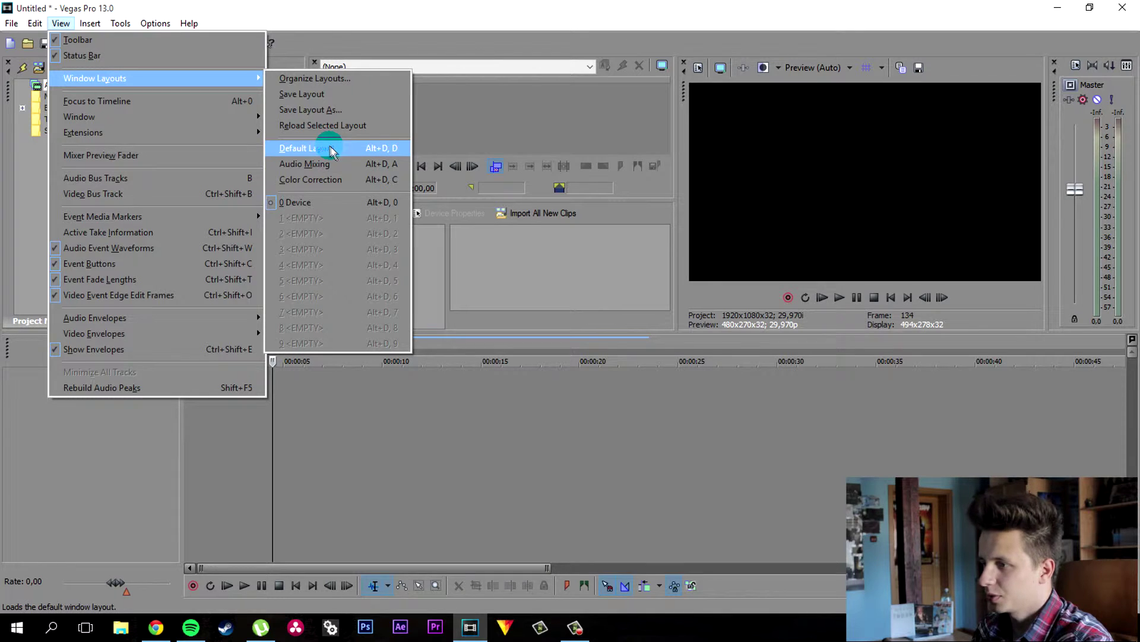
left_click(369, 149)
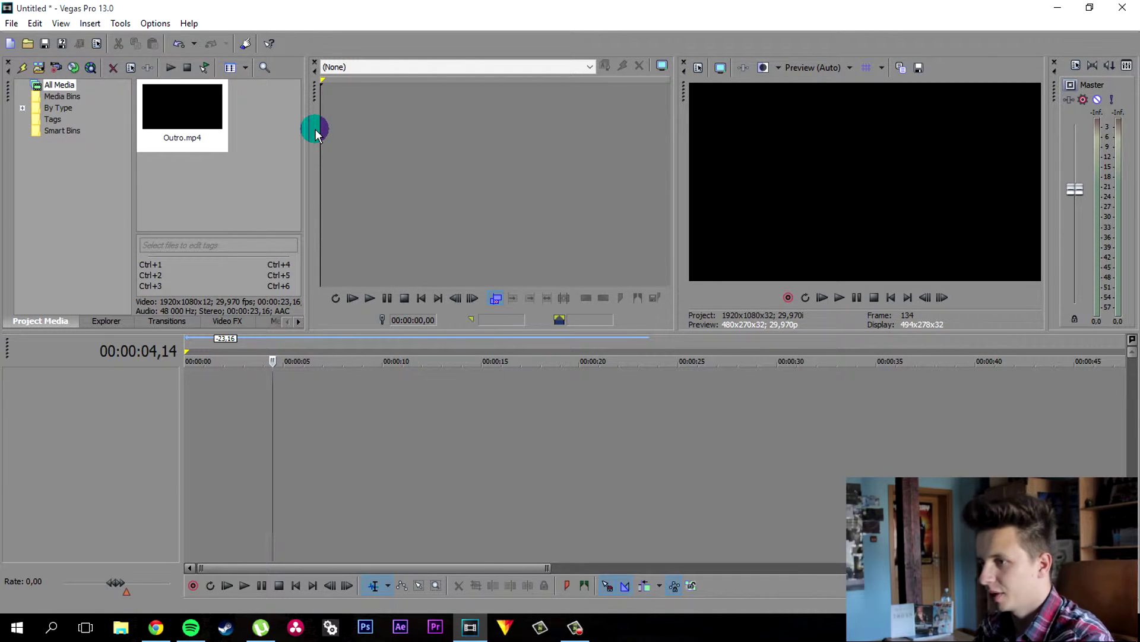
Step: Place Outro.mp4 at the start of the timeline without matching the project video settings to the clip, and move the playhead to about 00:00:13,18
left_click_drag(225, 126, 191, 392)
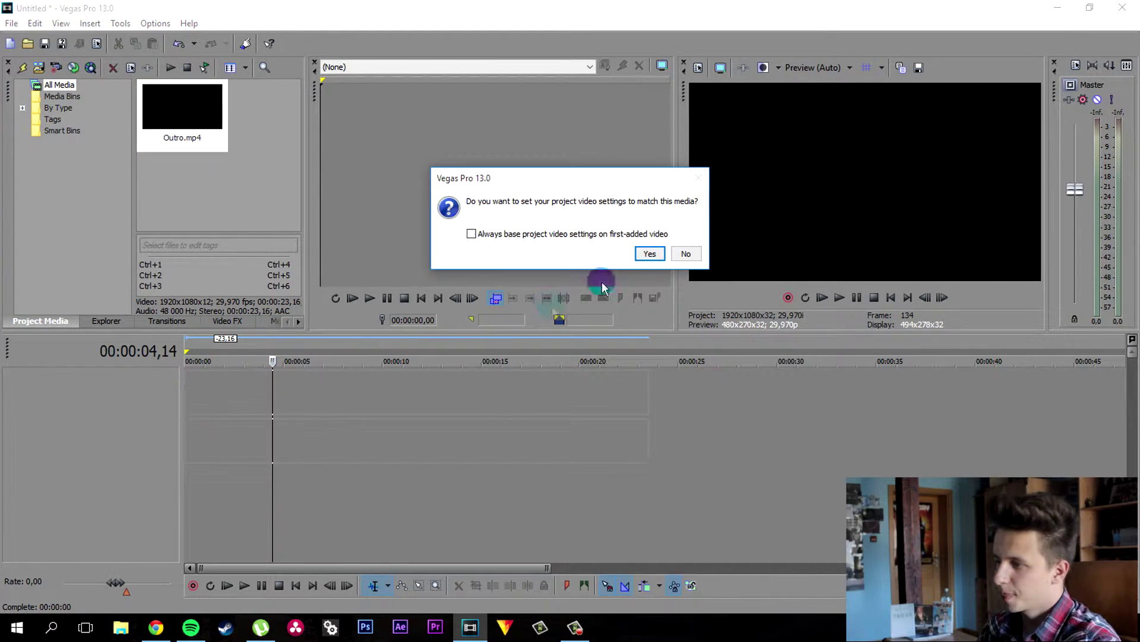
left_click(687, 254)
left_click(453, 530)
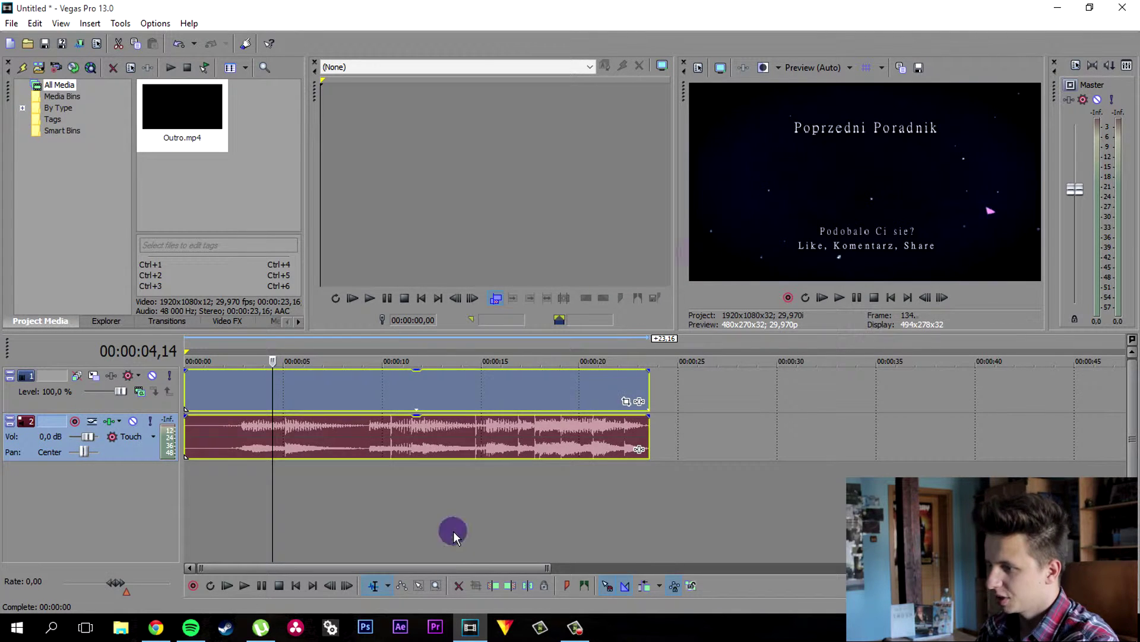
Step: Delete the Outro.mp4 video and audio events from the timeline, leaving the tracks in place
right_click(419, 441)
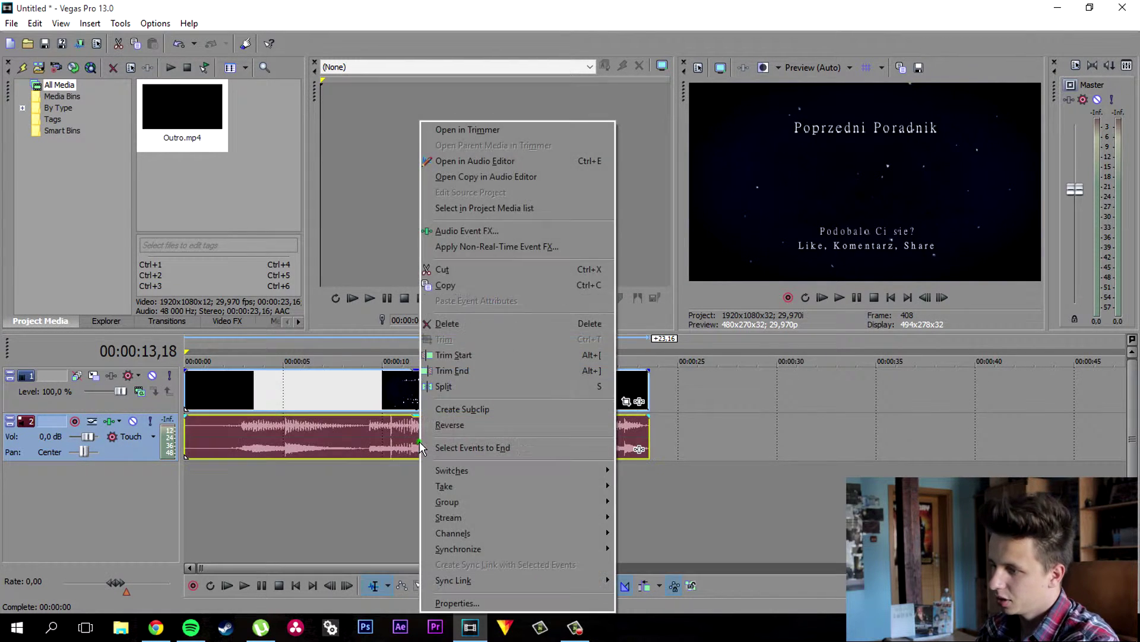
left_click(453, 322)
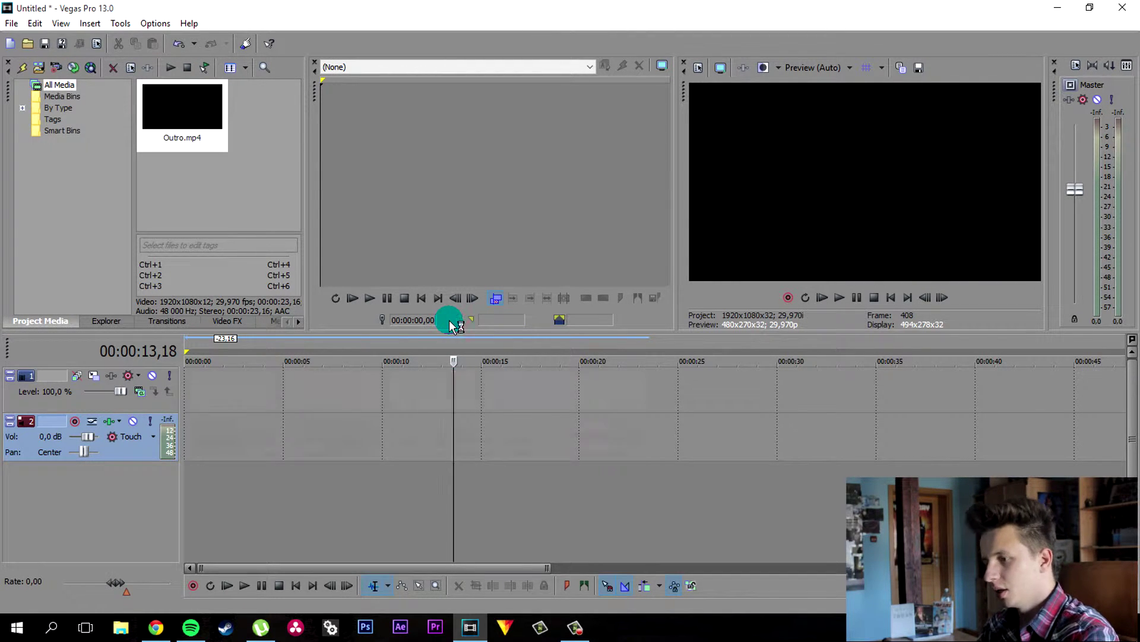
Step: Undo the deletion of the Outro.mp4 events and move the playhead to about 00:00:12,02
key("ctrl+z")
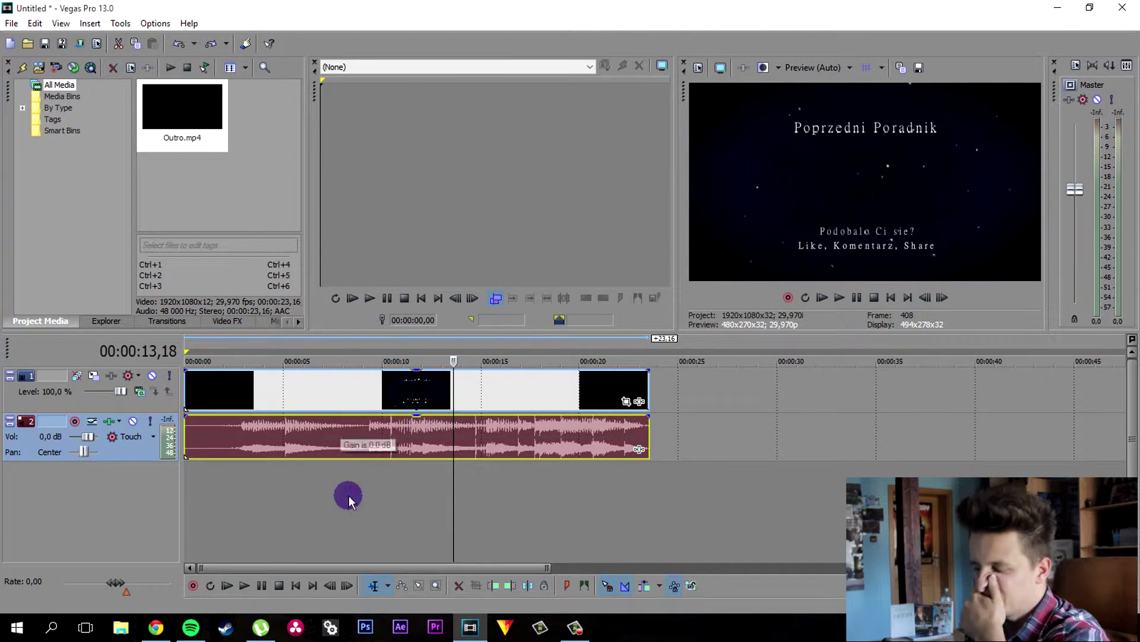
left_click(370, 354)
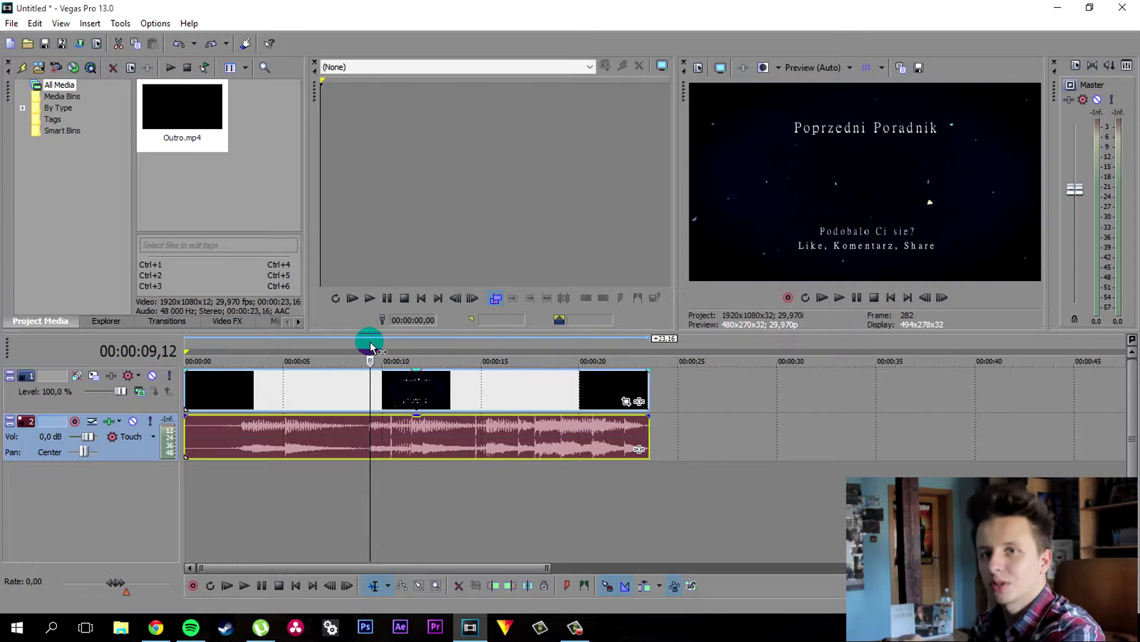
left_click(423, 490)
Step: Lower the Outro.mp4 audio event's gain to -Inf. dB and raise it back to 0.0 dB
left_click_drag(378, 422, 377, 474)
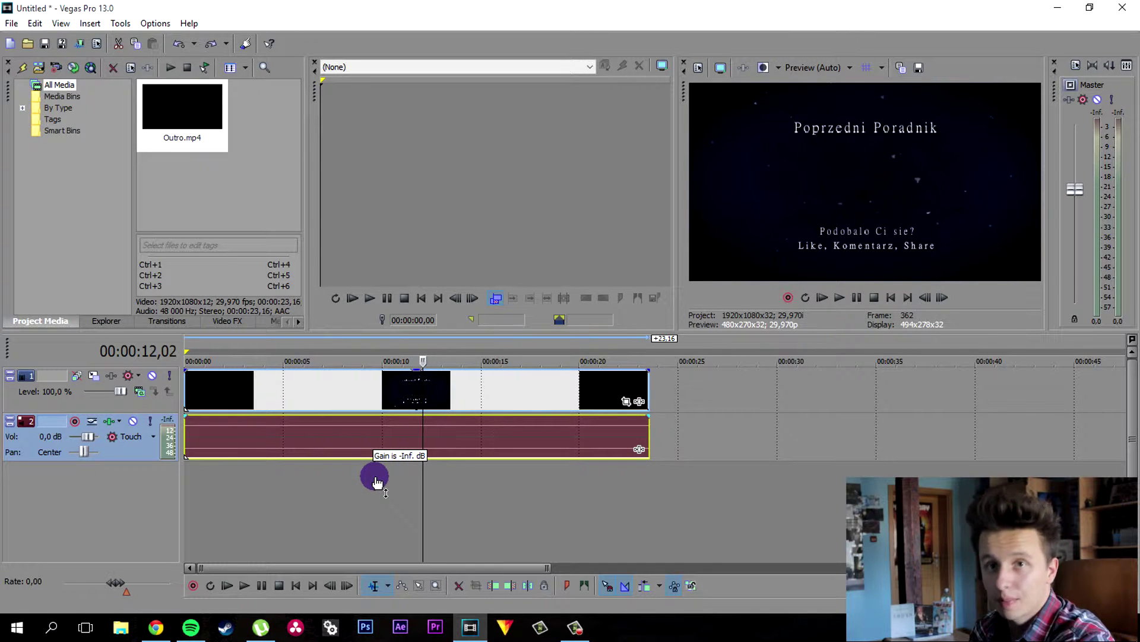
left_click_drag(378, 482, 399, 323)
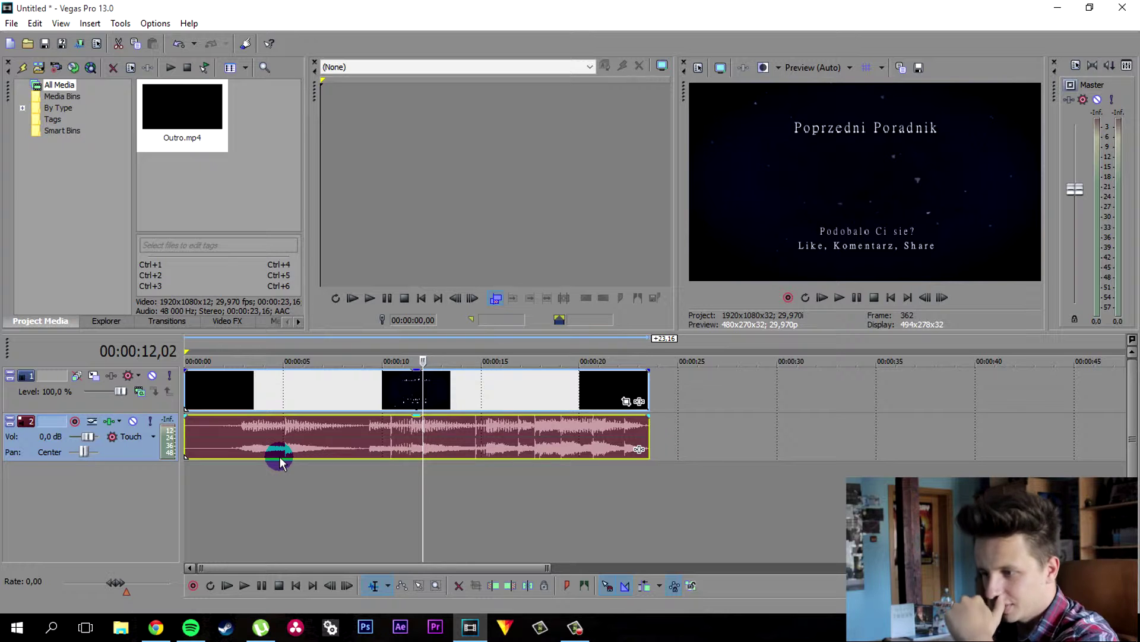
Step: Turn solo on and off again for video track 1
left_click(170, 379)
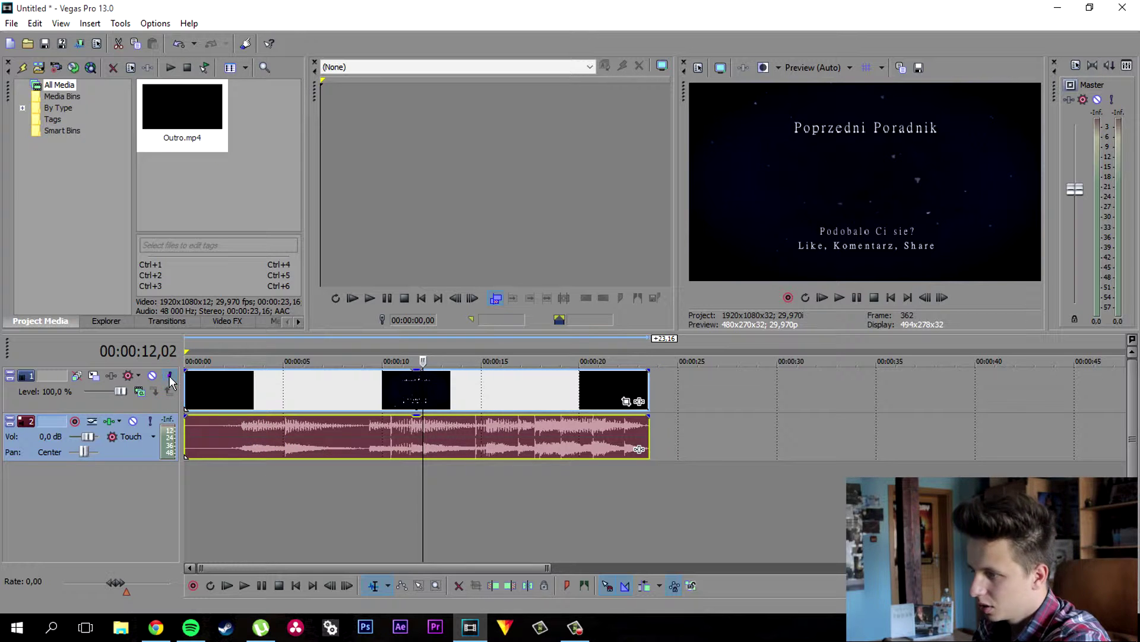
left_click(169, 377)
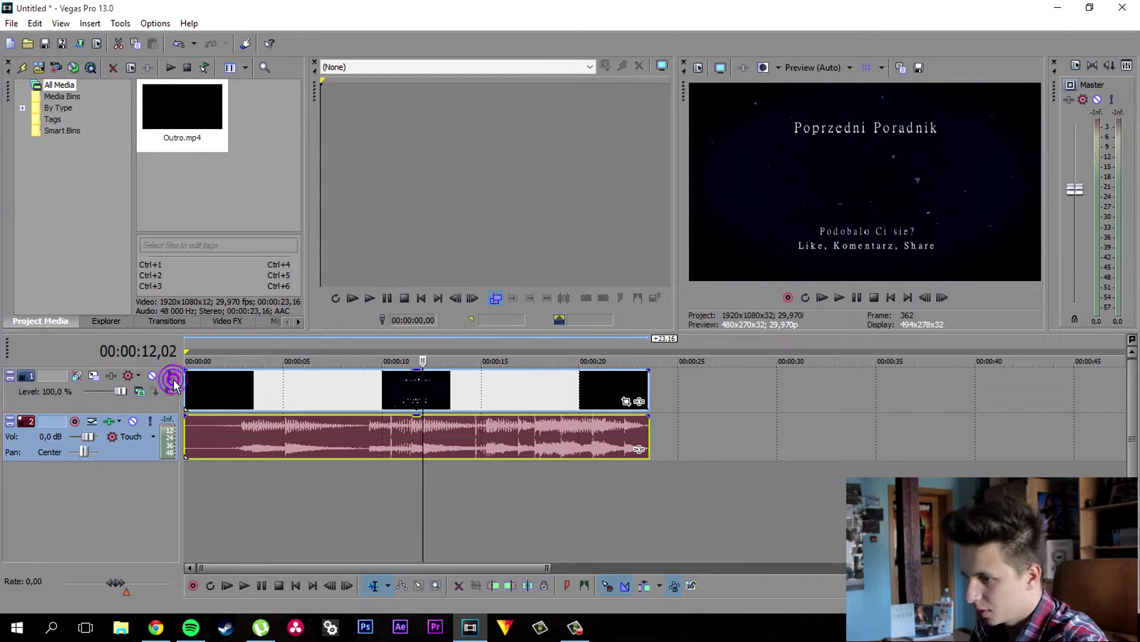
left_click(164, 410)
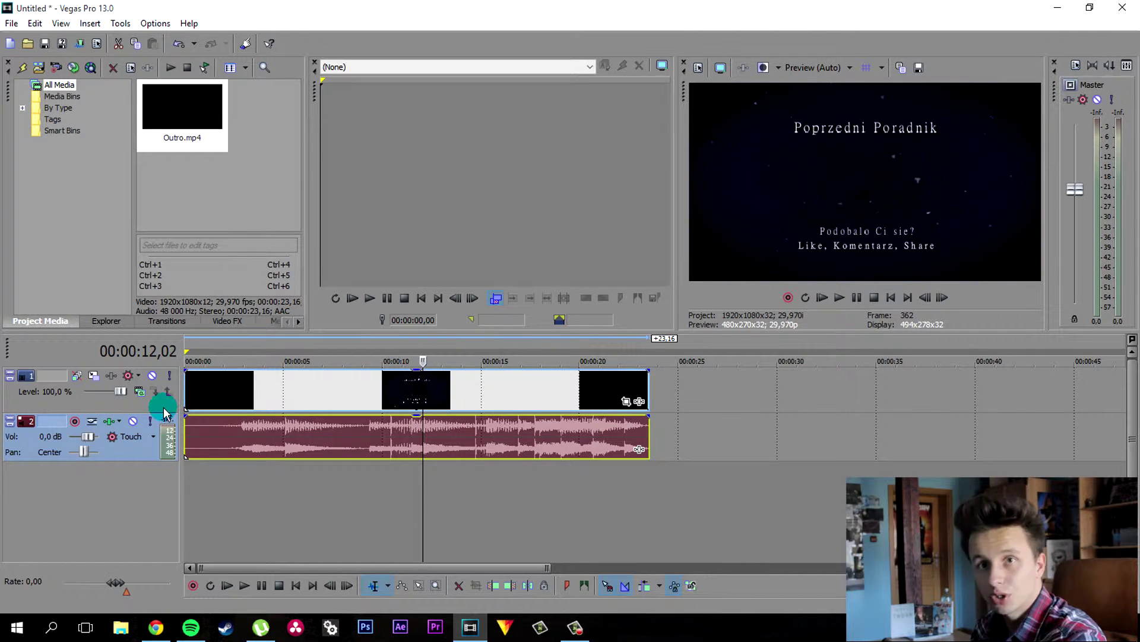
Step: Mute audio track 2 and unmute it again
left_click(133, 421)
left_click(567, 420)
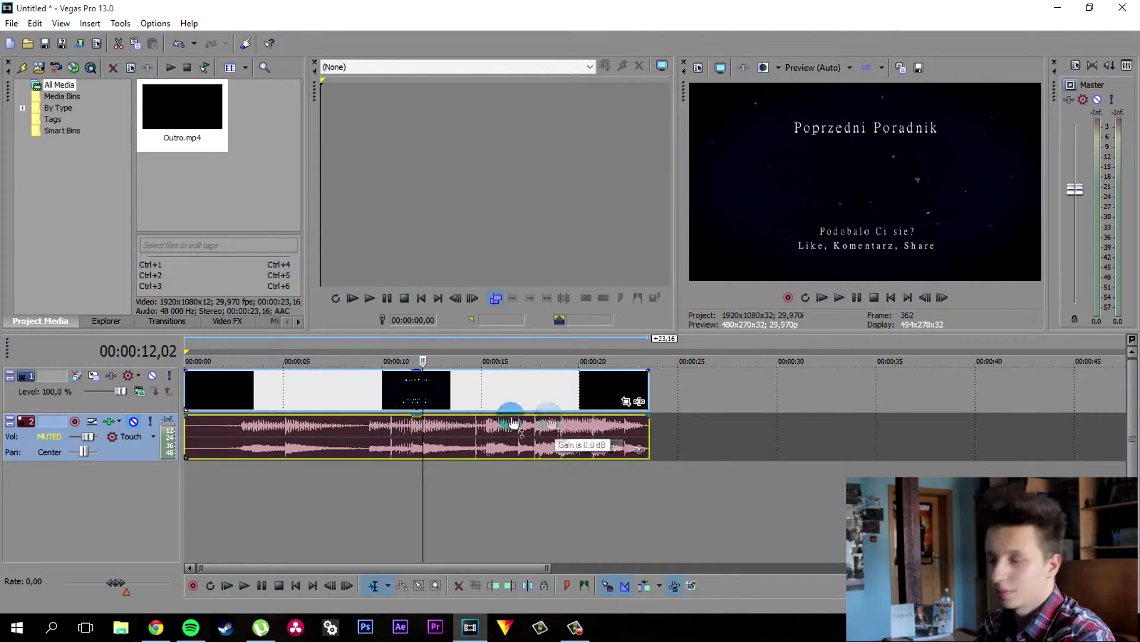
left_click(133, 421)
left_click(134, 446)
left_click(133, 439)
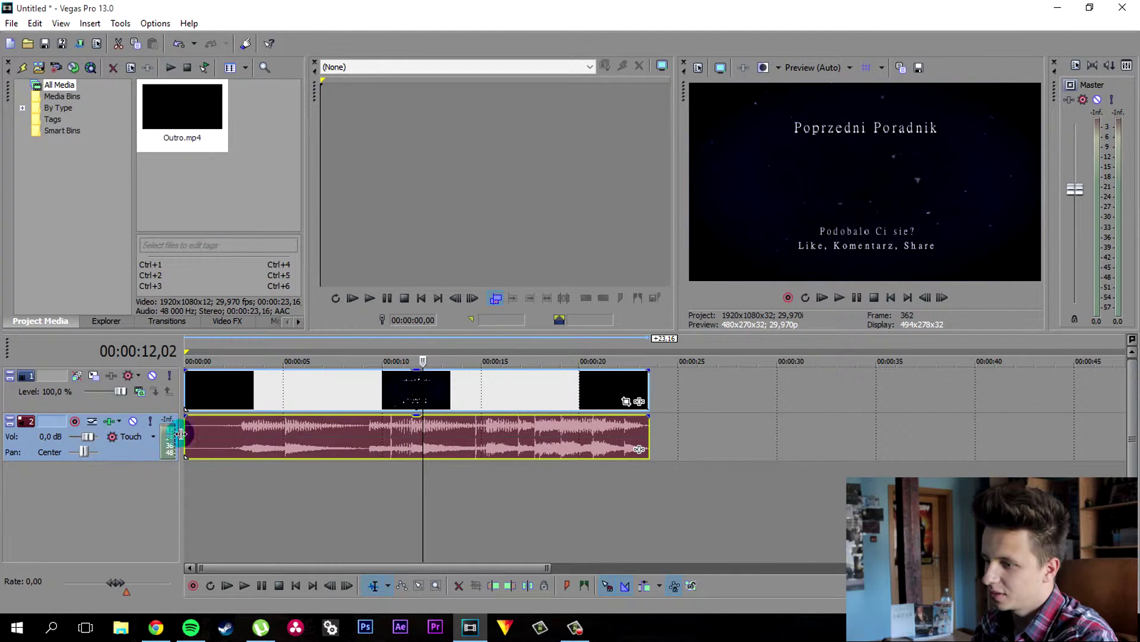
Step: Delete audio track 2 with its event, then undo the track deletion
right_click(136, 443)
left_click(180, 187)
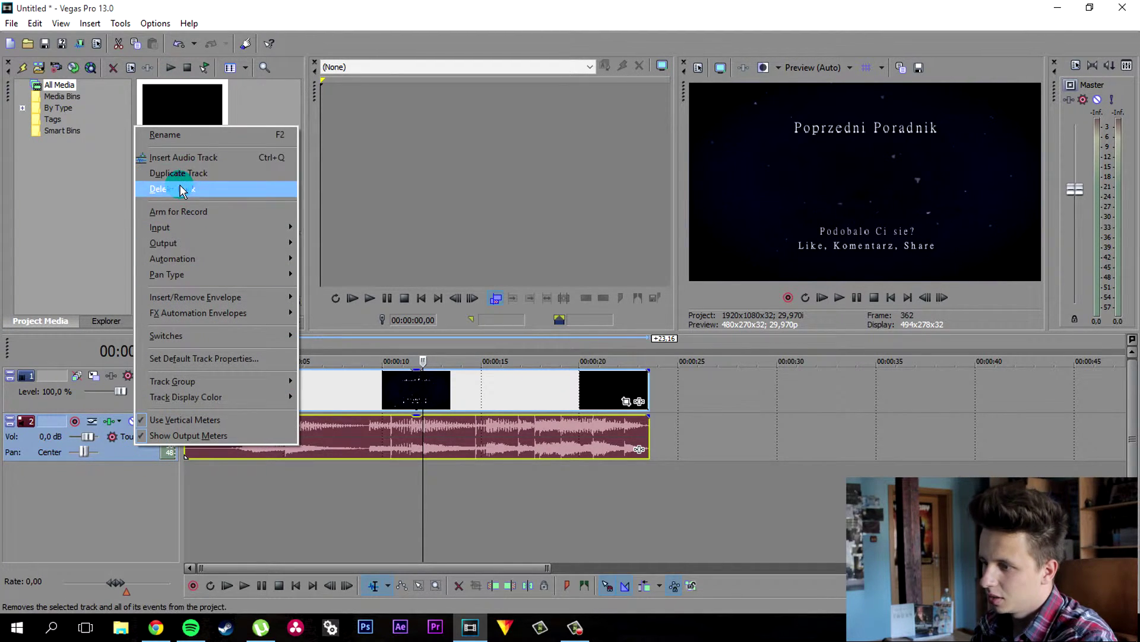
left_click(285, 390)
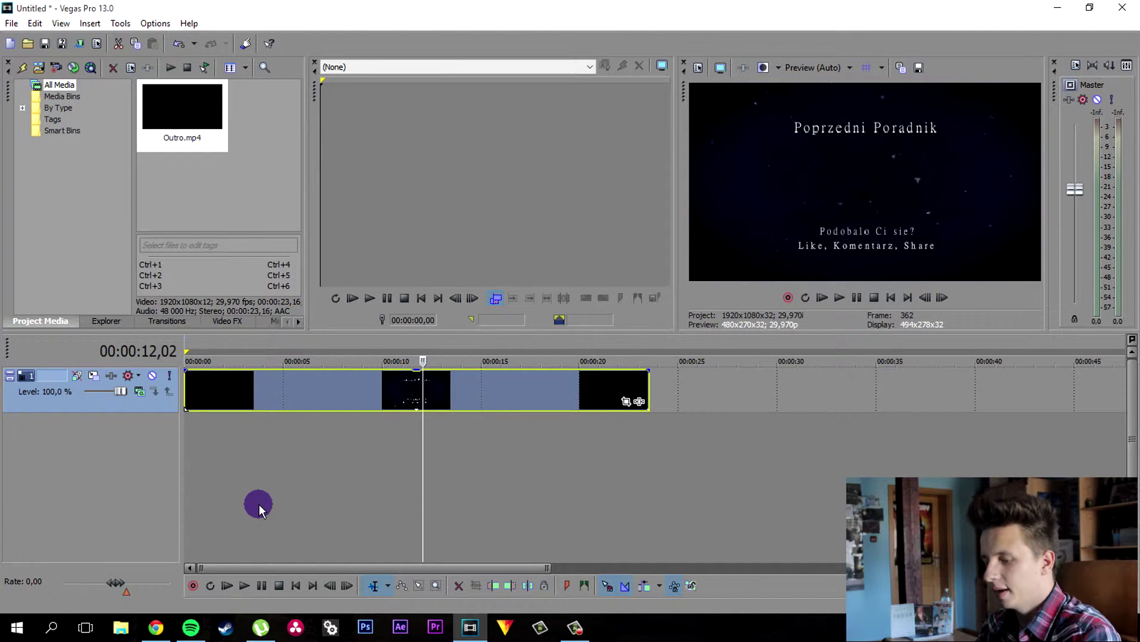
key("ctrl+z")
Step: Move the playhead to 00:00:08,29 and shift the audio event about 13 s and the video event about 1 s later, independently of each other
left_click(319, 350)
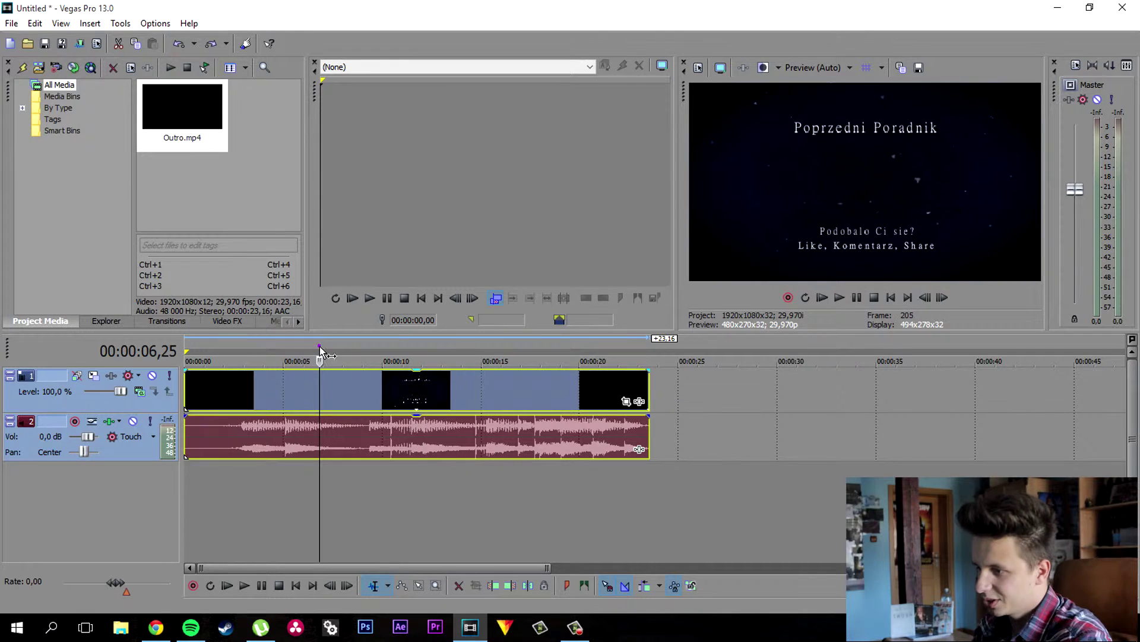
left_click(362, 392)
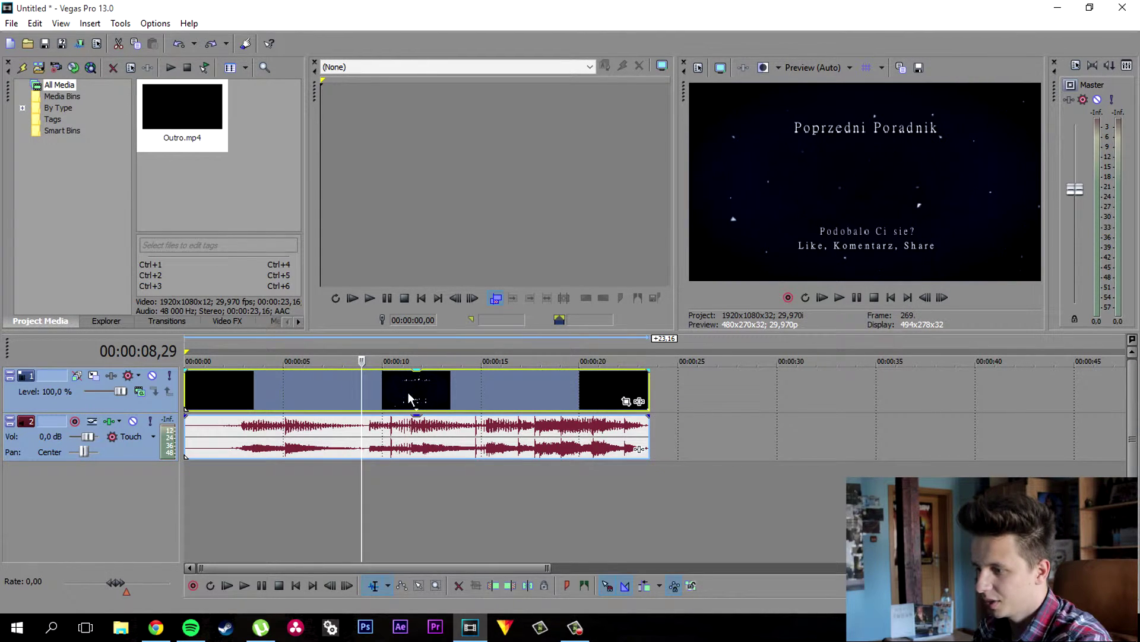
left_click_drag(406, 422, 669, 423)
mouse_move(335, 396)
left_mouse_down()
mouse_move(588, 396)
mouse_move(352, 392)
left_mouse_up()
Step: Move the audio event earlier so it starts at the playhead and delete it, keeping its track and the video event
left_click(528, 446)
left_click_drag(527, 447, 472, 437)
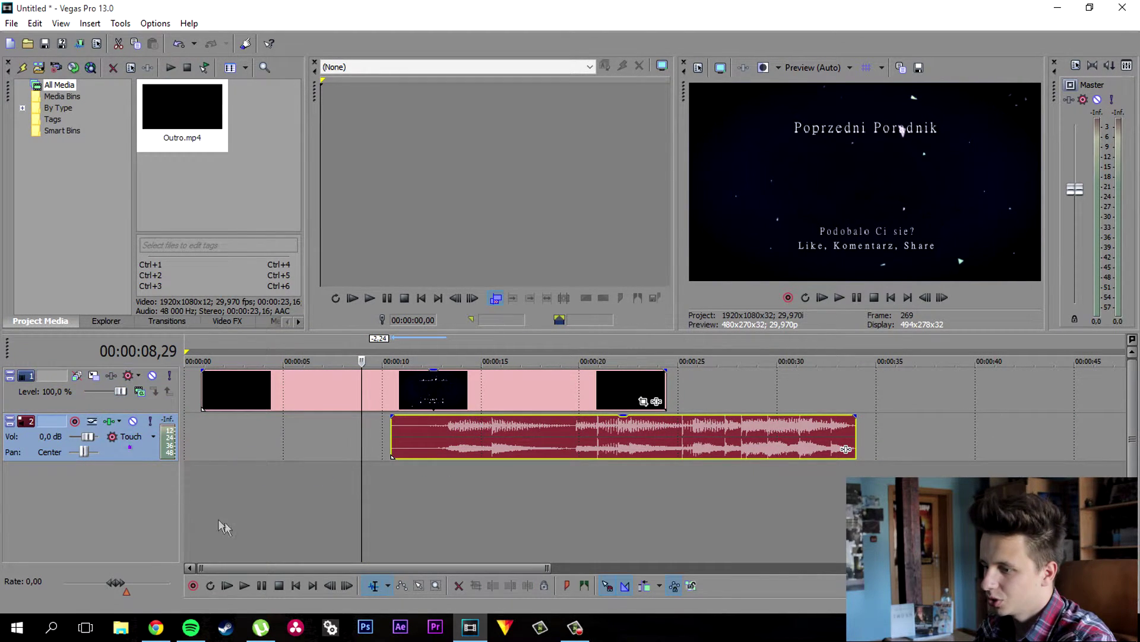
left_click_drag(444, 438, 419, 450)
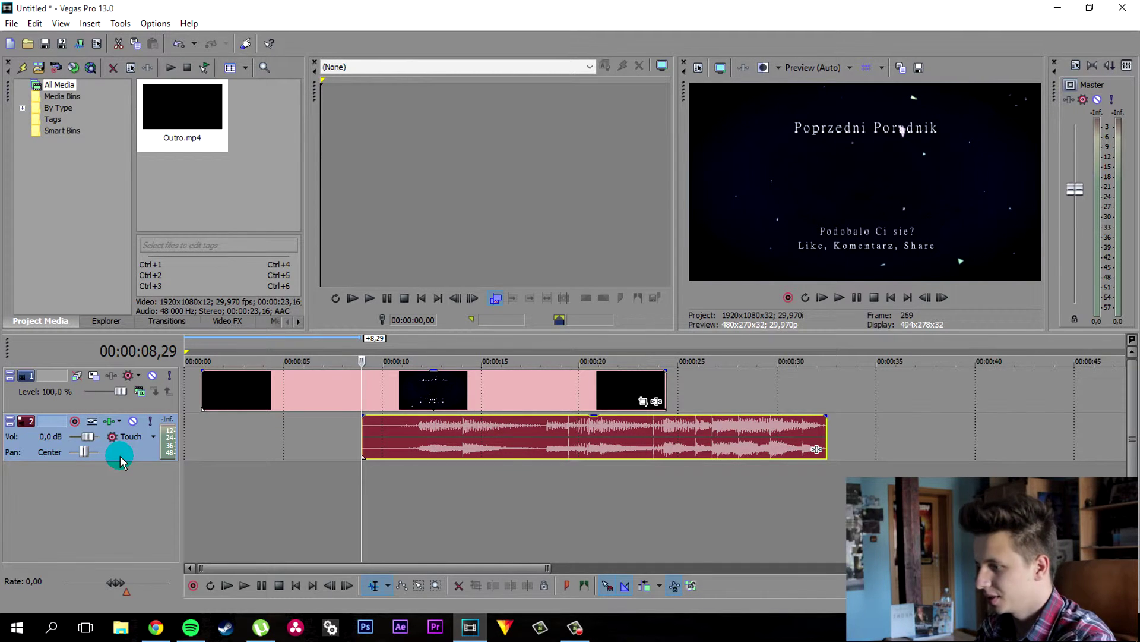
key("Delete")
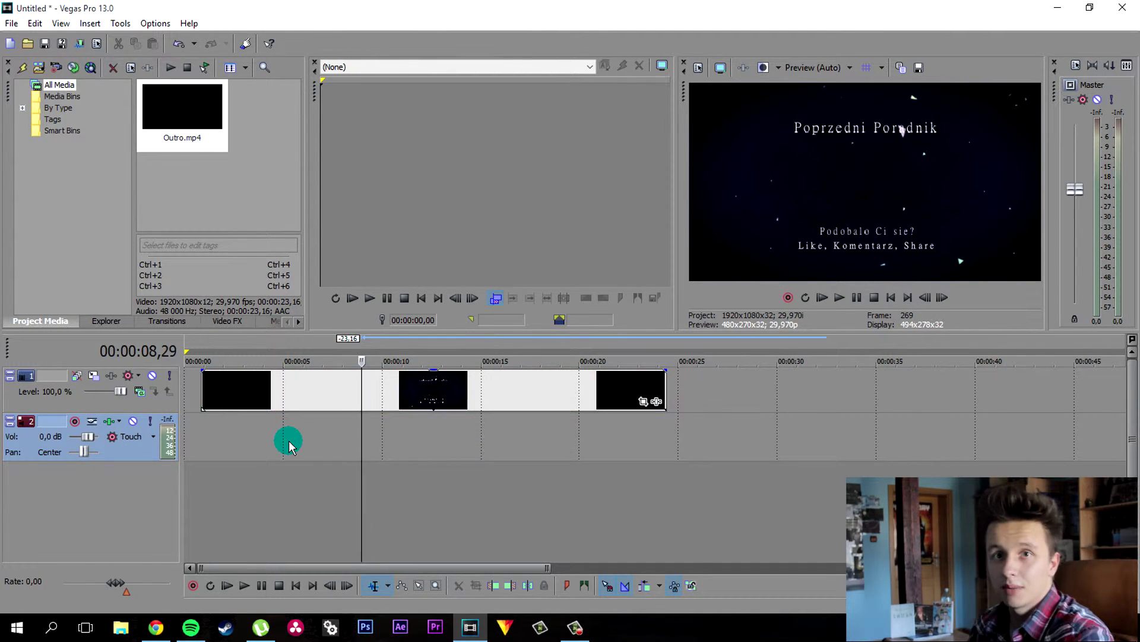